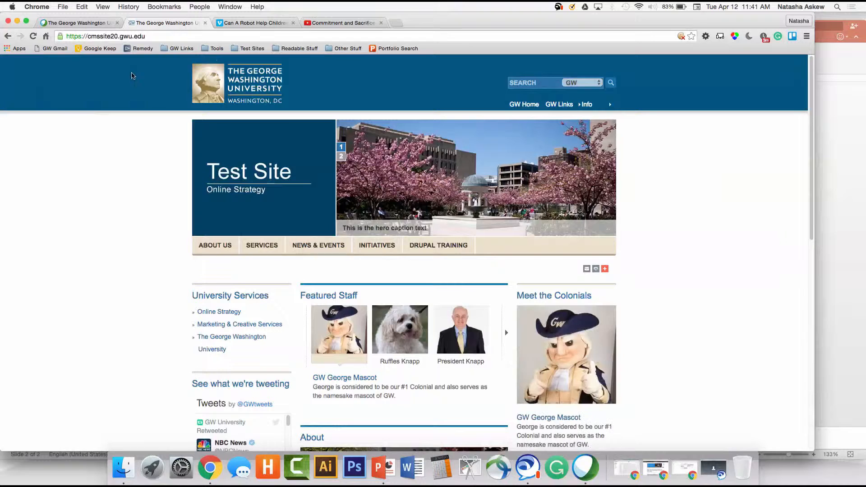
- Load cmssite20.gwu.edu/user and log in to the test site
click(166, 36)
click(166, 36)
text(/user)
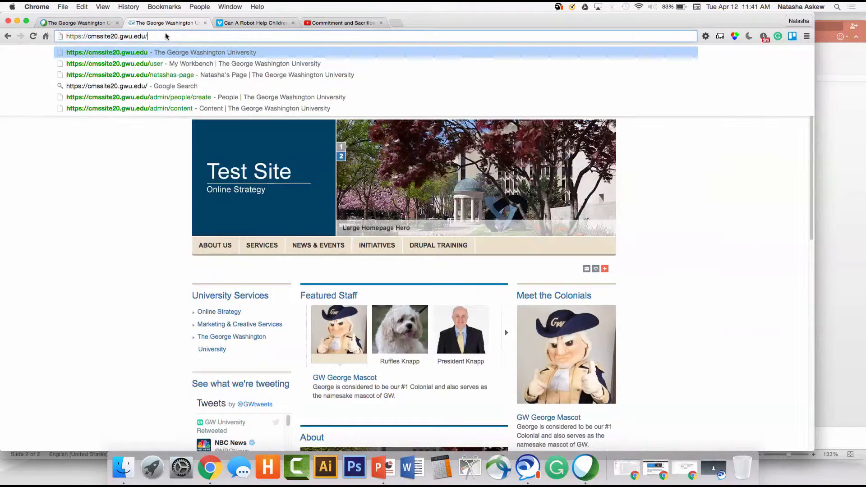
key(Return)
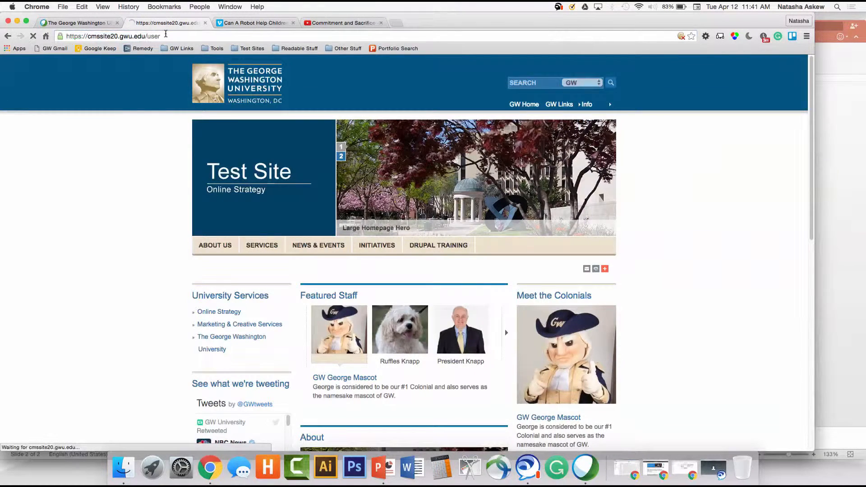
click(210, 196)
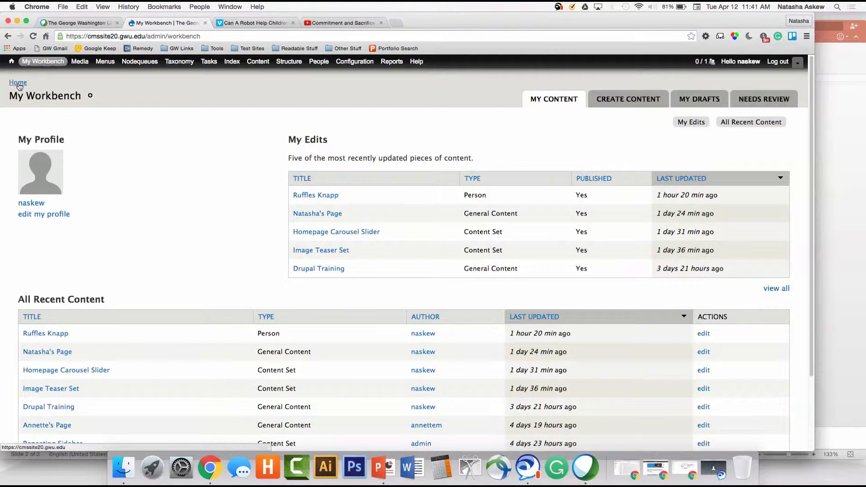
- Open the Drupal Training page from the site's home page and start a new draft of it
click(18, 83)
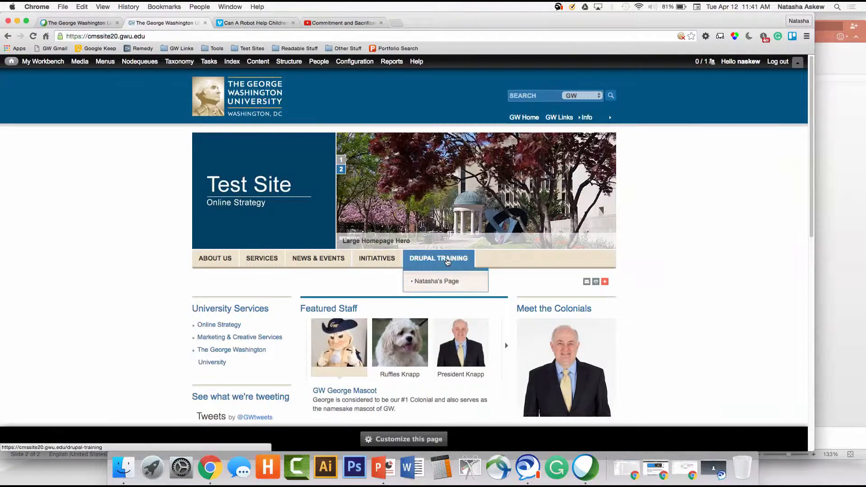
click(432, 261)
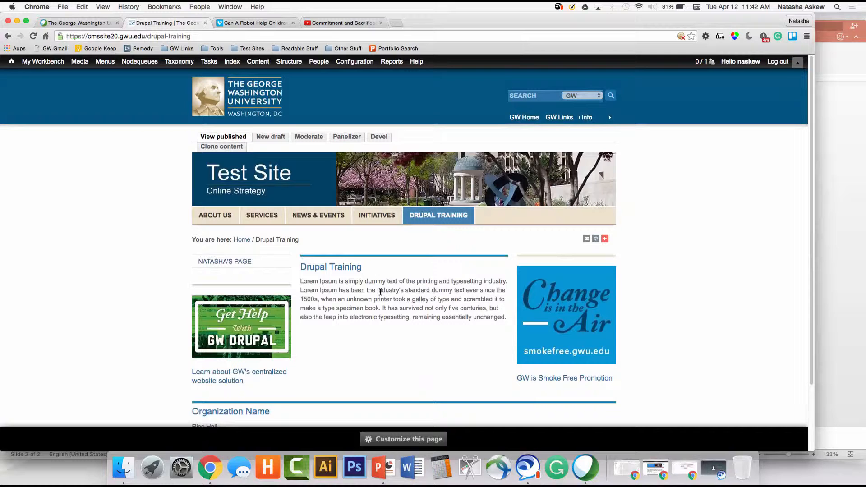
click(274, 138)
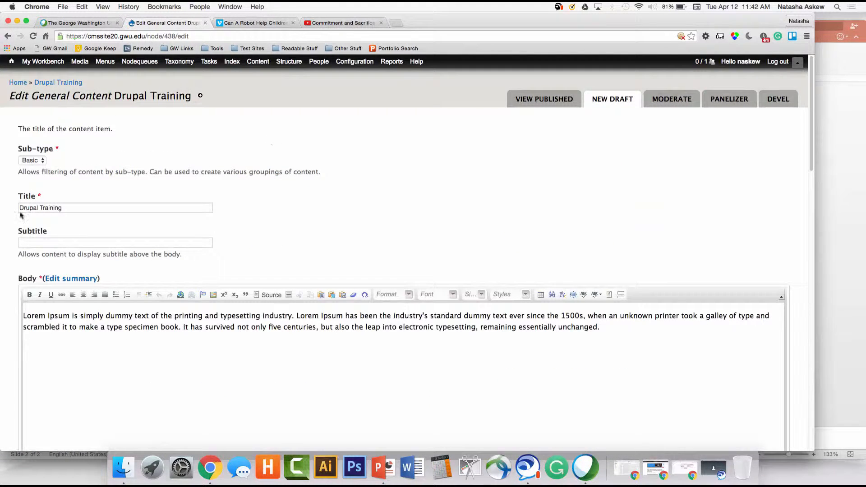
- Insert G-Dubs_0.jpg from the downloads folder of the server's file browser as the page's main image
scroll(10, 231, down, 2)
scroll(10, 231, down, 3)
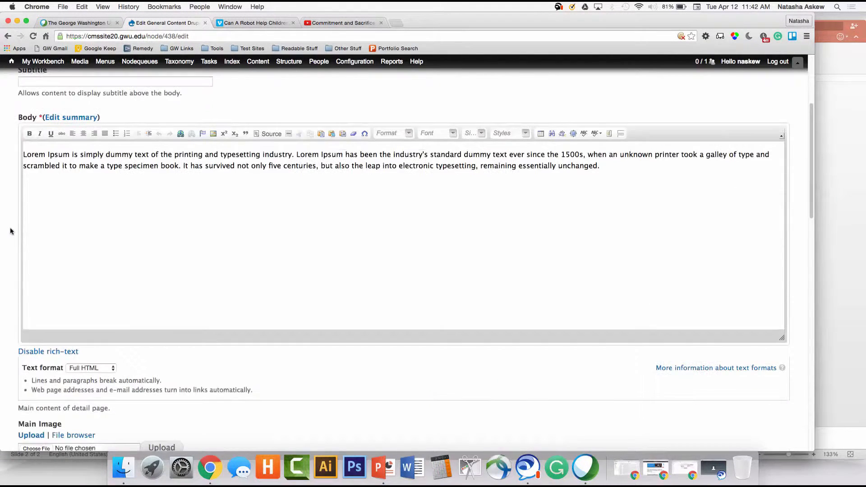
scroll(11, 231, down, 3)
scroll(10, 231, down, 1)
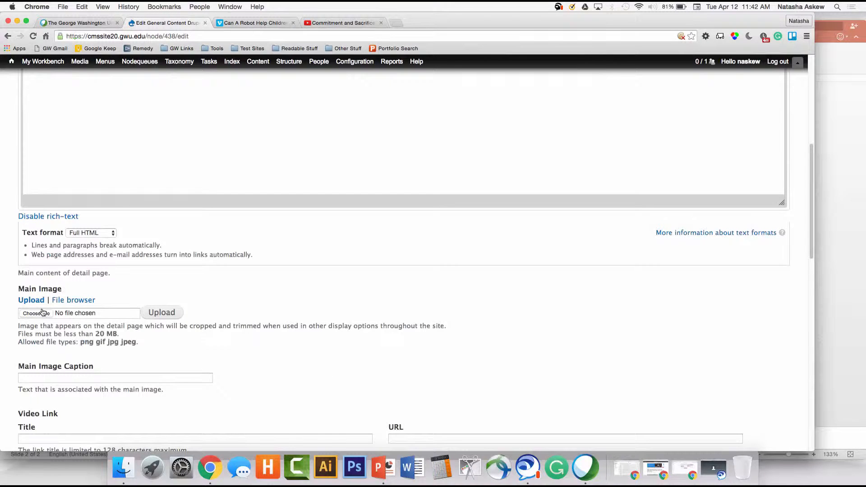
scroll(47, 284, down, 1)
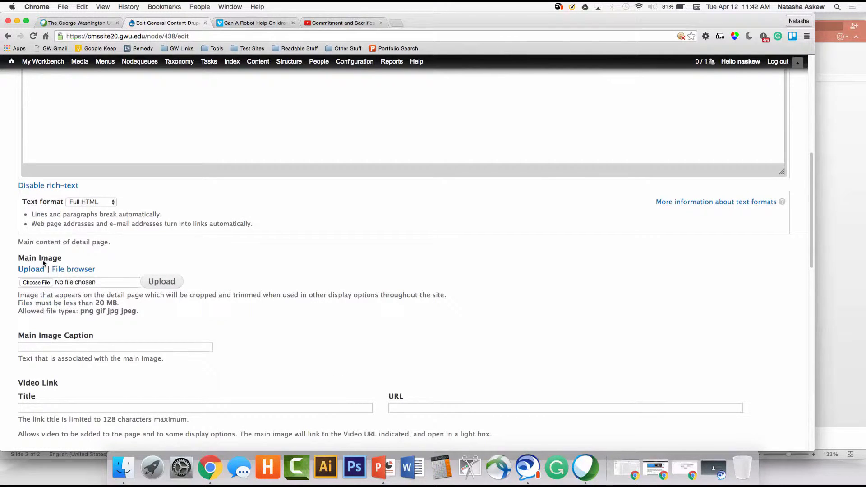
click(78, 270)
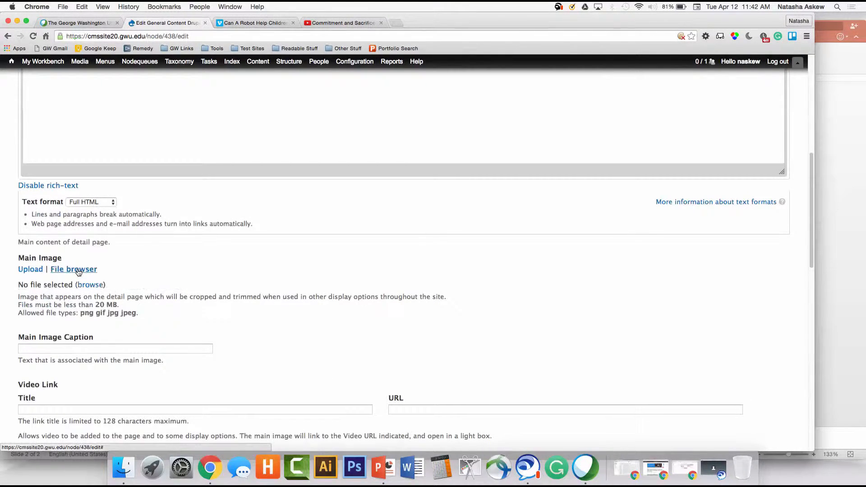
click(87, 286)
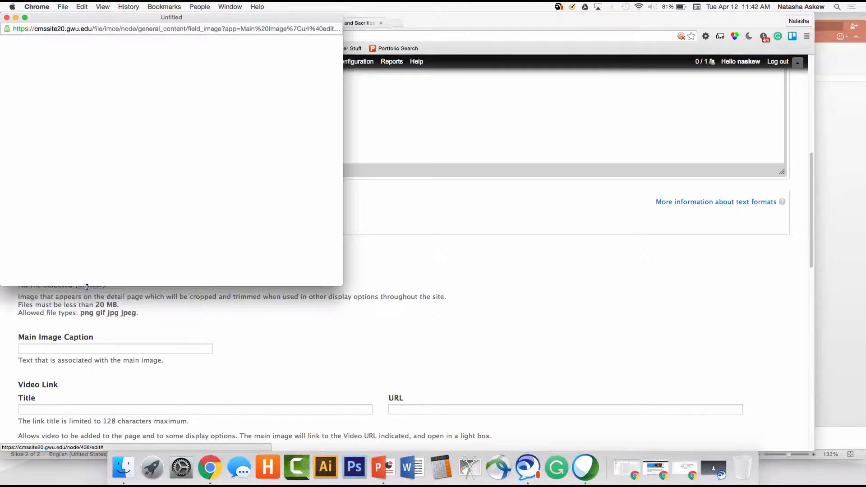
drag(154, 22, 238, 65)
click(291, 135)
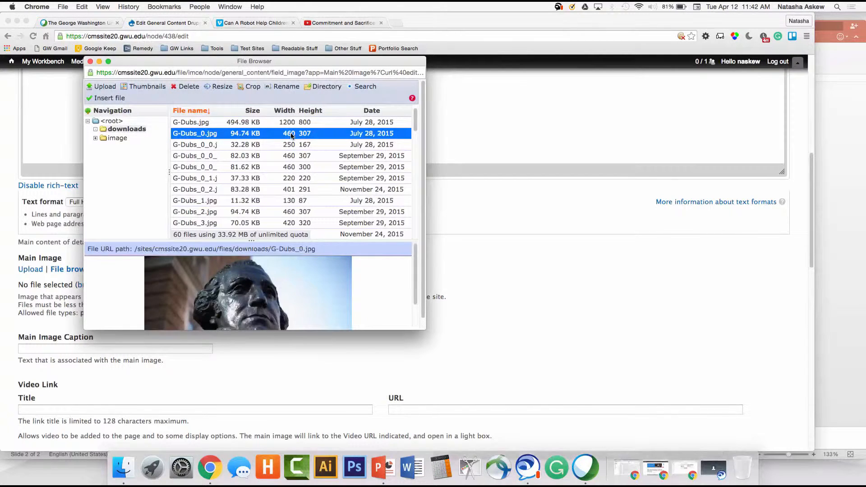
click(109, 98)
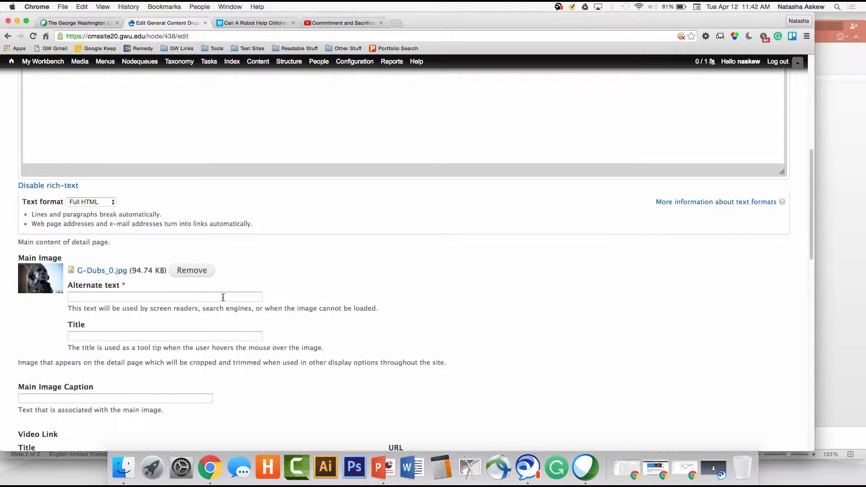
- Enter "Bust of George Washington" as the main image's alternate text
click(223, 297)
text(Bust)
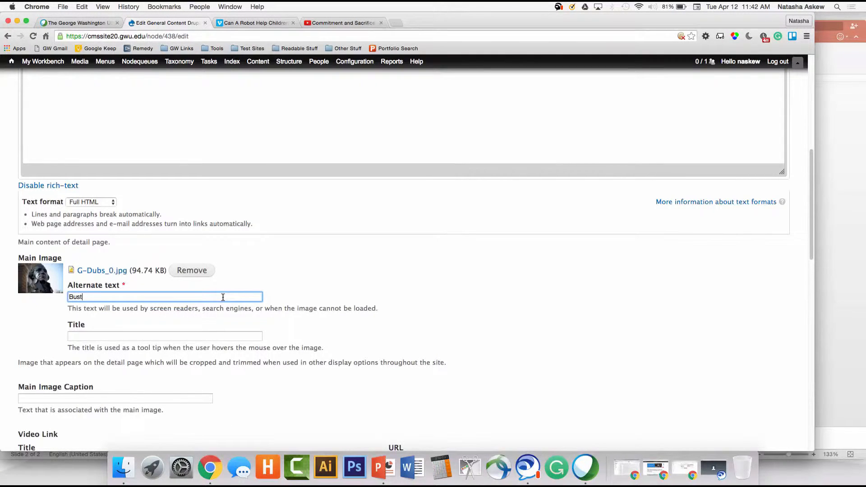
text( of George Washington)
click(307, 311)
- Locate the draft's Video Link fields, and open the sharing options of the YouTube video on the GW Men's Basketball workout
scroll(301, 311, down, 2)
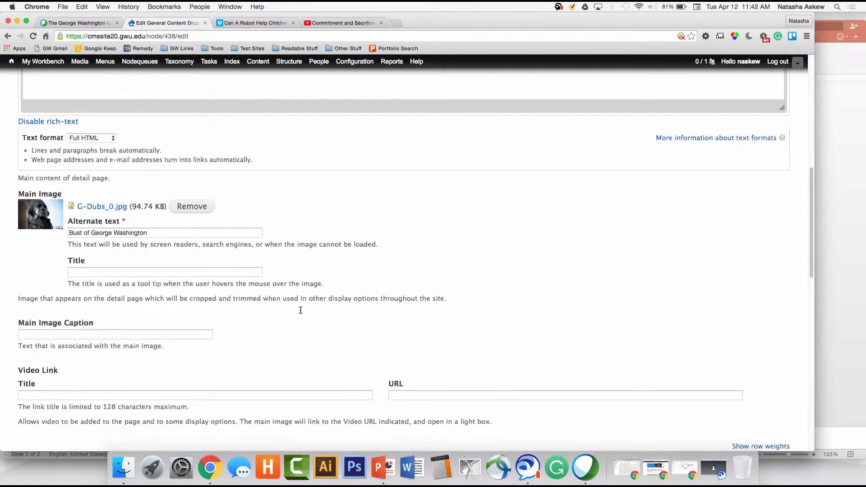
scroll(301, 311, down, 3)
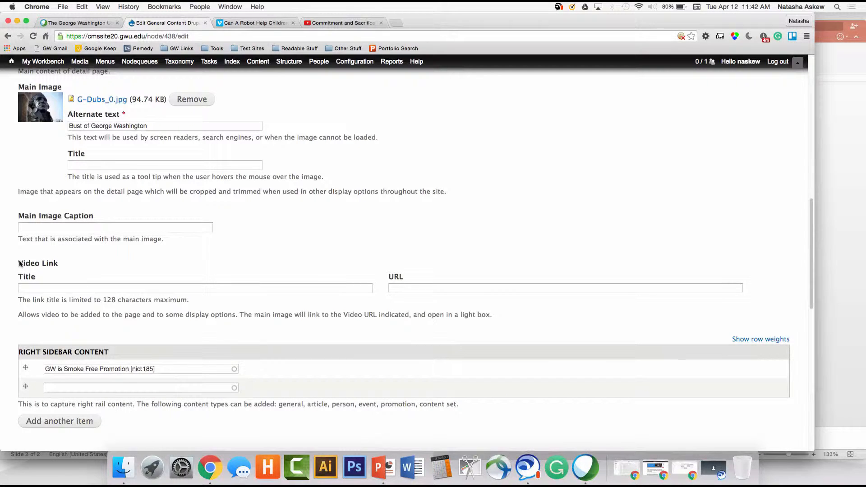
drag(20, 264, 58, 262)
click(79, 277)
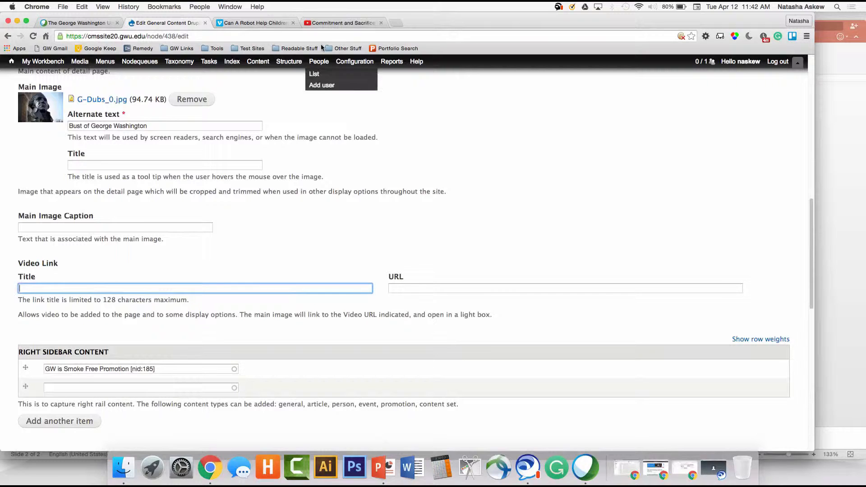
click(328, 23)
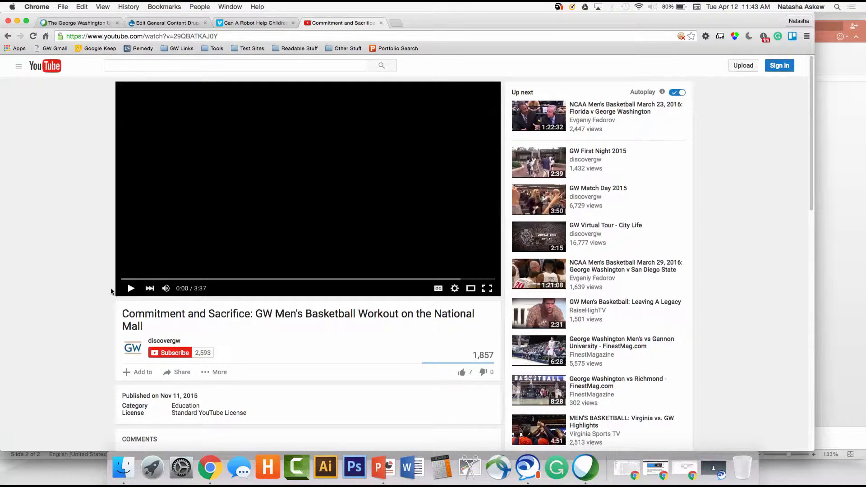
scroll(102, 290, down, 1)
scroll(103, 290, down, 2)
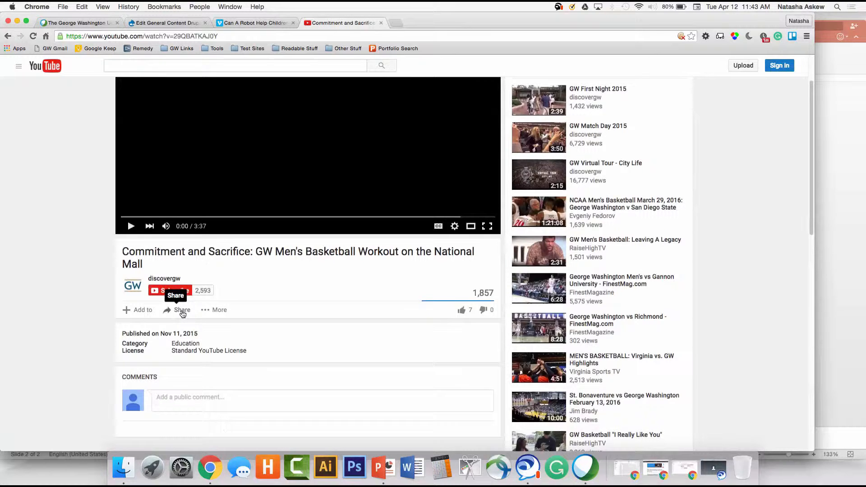
click(183, 311)
scroll(105, 296, down, 3)
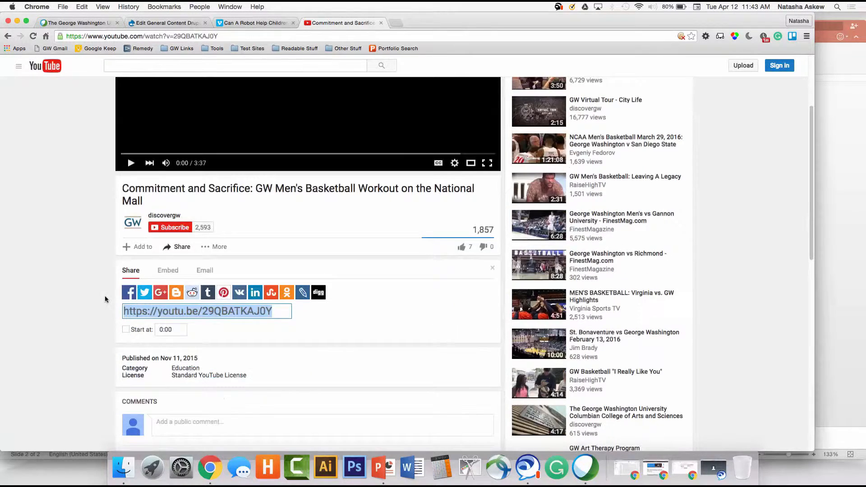
scroll(105, 298, down, 2)
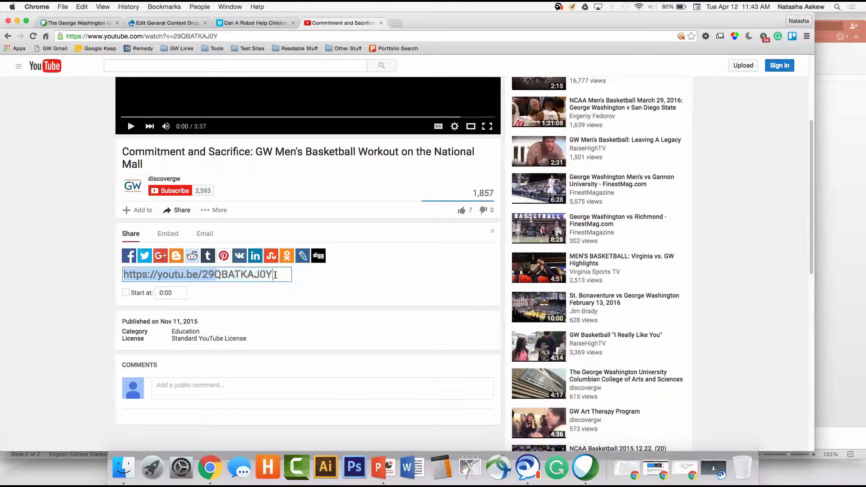
click(246, 280)
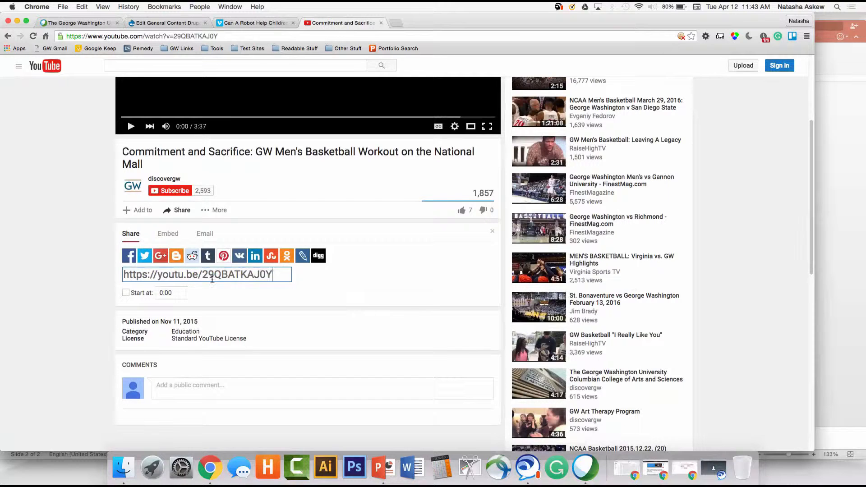
click(167, 235)
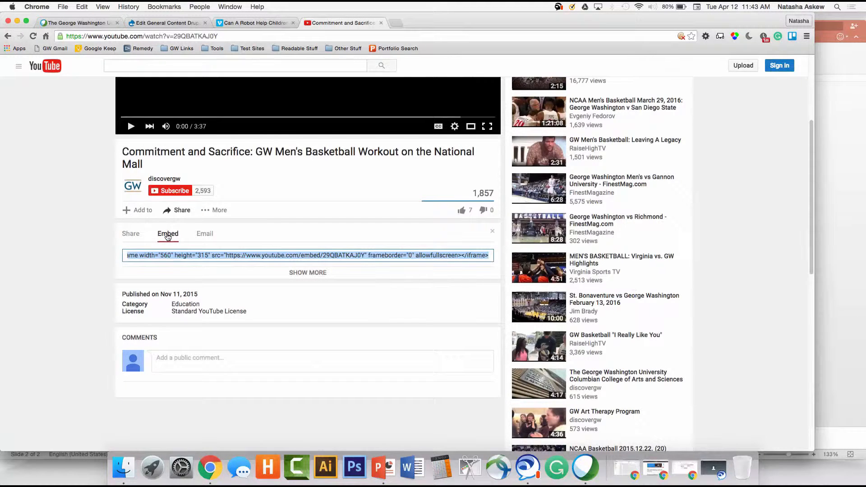
click(201, 256)
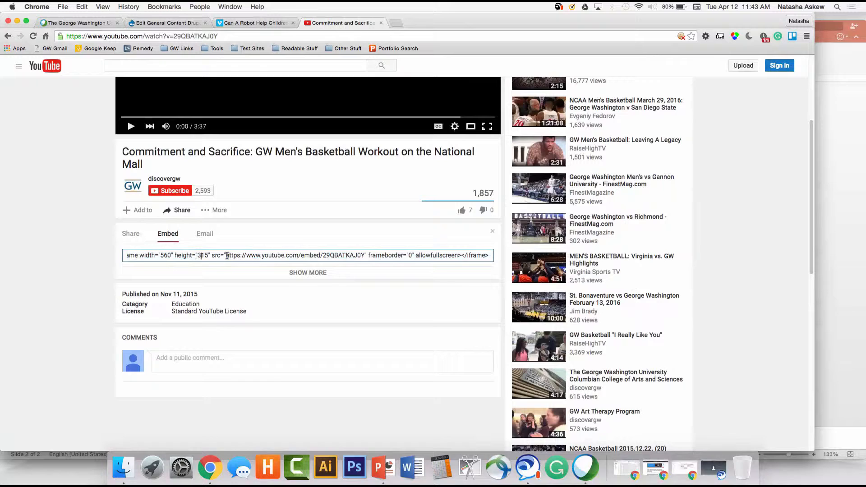
drag(226, 255, 365, 256)
click(247, 256)
drag(227, 256, 364, 257)
key(super+c)
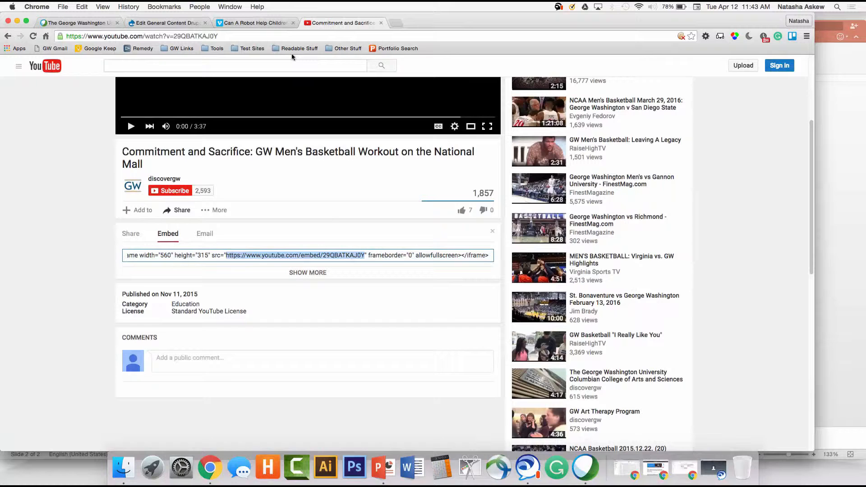
- Return to the Drupal Training draft and paste the copied embed address as the video link's URL
click(170, 22)
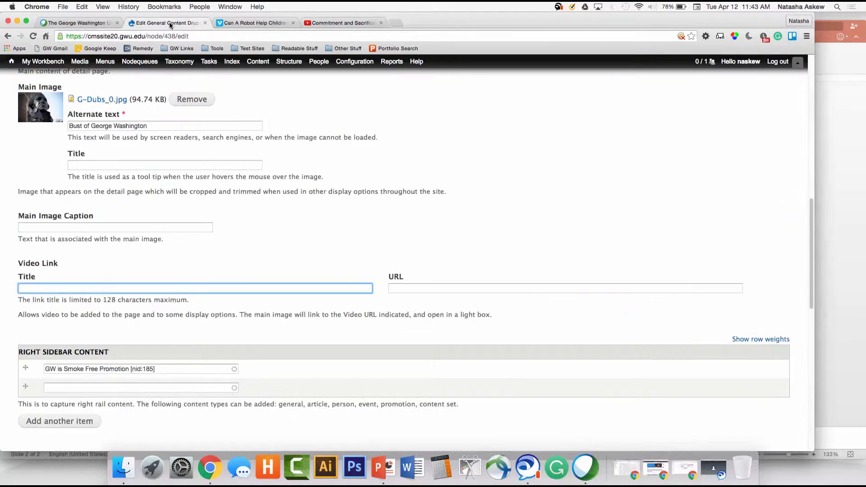
click(409, 286)
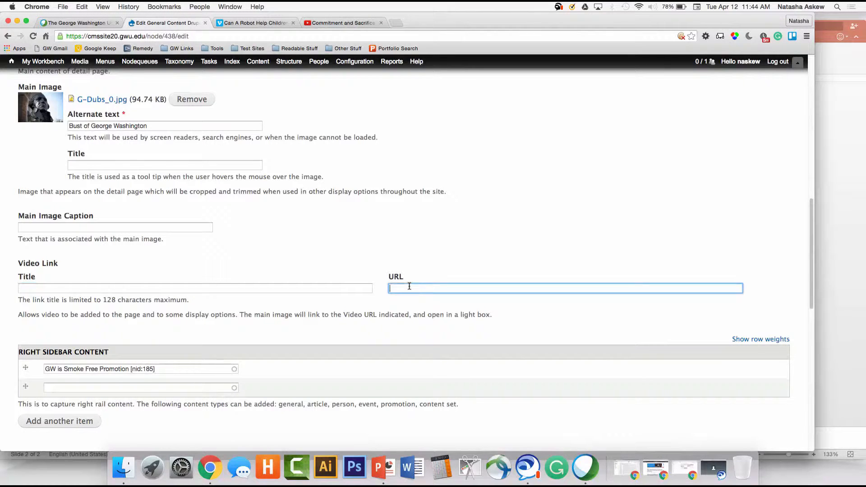
key(super+v)
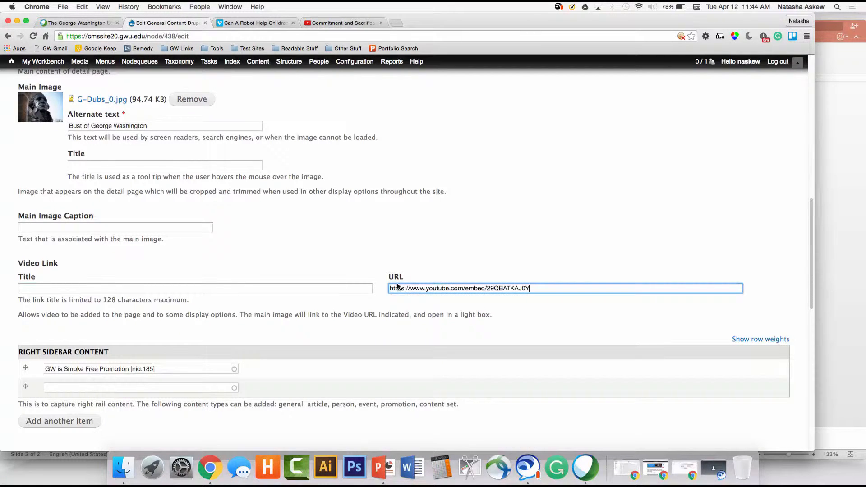
- Title the video link "GW Men's Basketball National Mall Commercial"
click(314, 289)
text(GW)
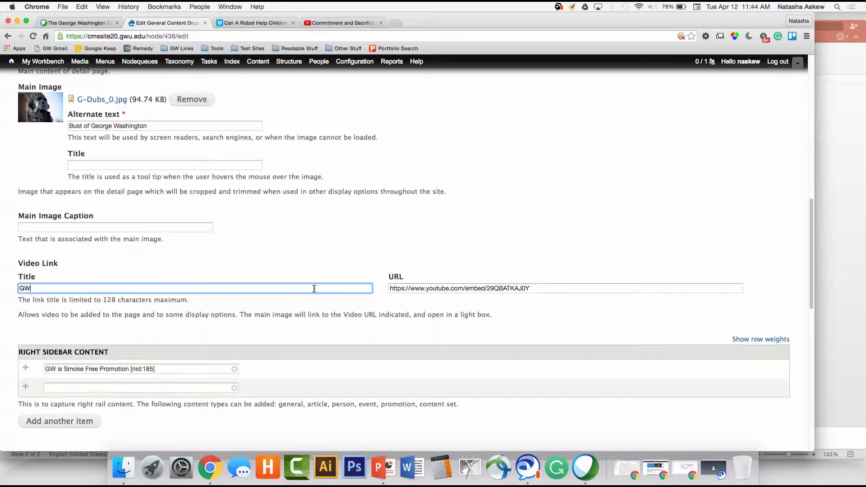
text( Men's Basketball National Mall Commercial)
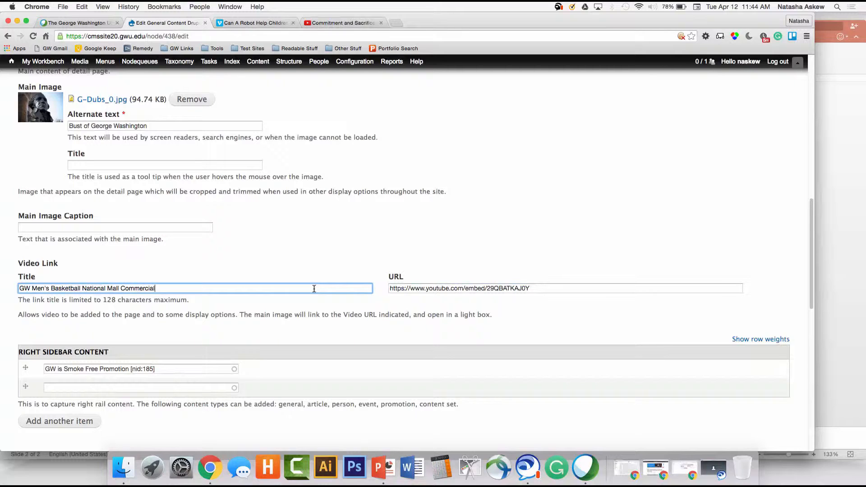
click(9, 270)
- Set the moderation state in the publishing options to publish the Drupal Training page, and save it
scroll(9, 270, down, 2)
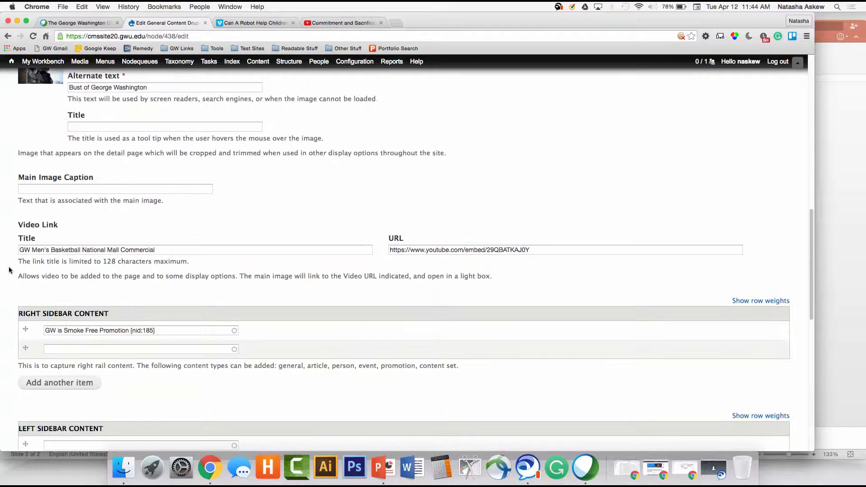
scroll(9, 270, down, 5)
scroll(9, 270, down, 6)
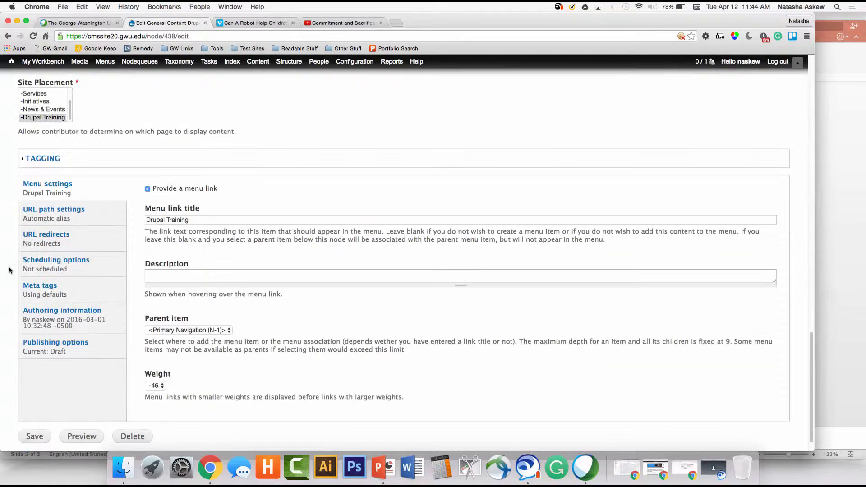
scroll(9, 269, down, 1)
click(54, 317)
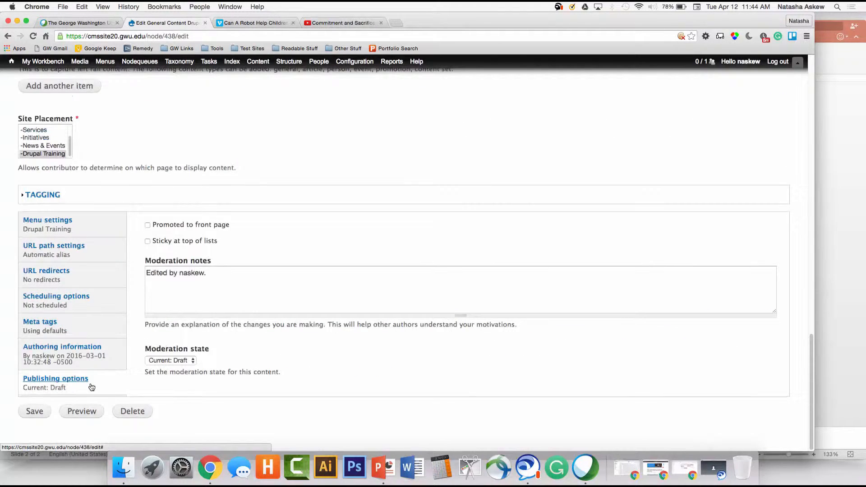
click(163, 360)
click(163, 377)
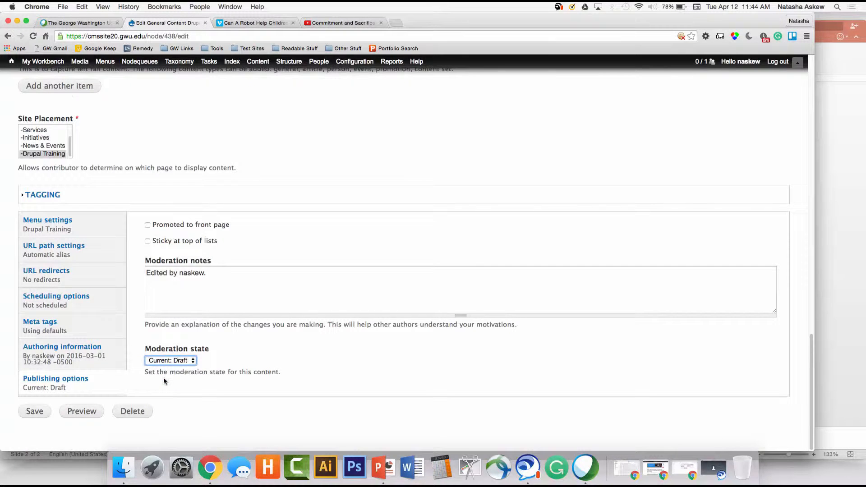
click(32, 414)
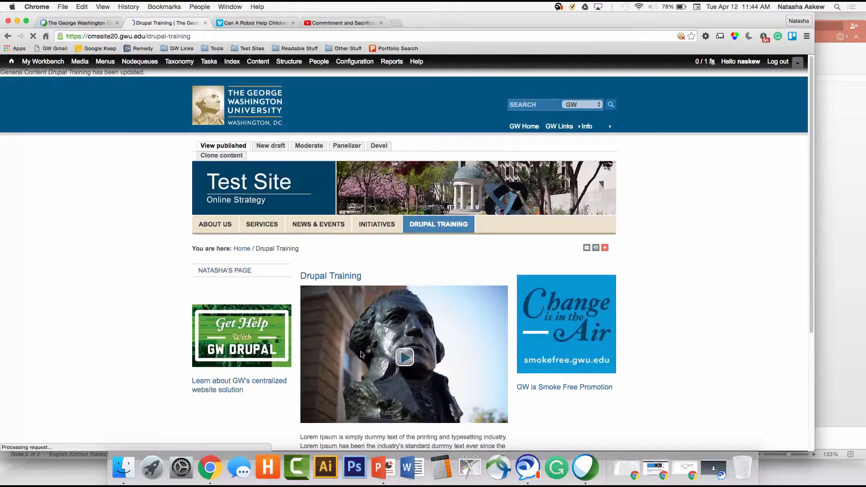
- Play the video linked to the main image on the published page, mute it, and close the light box
scroll(361, 355, down, 5)
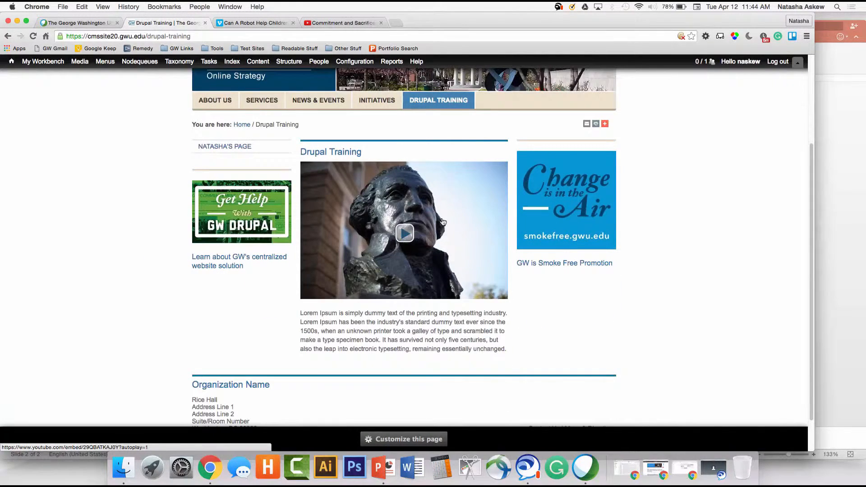
click(404, 234)
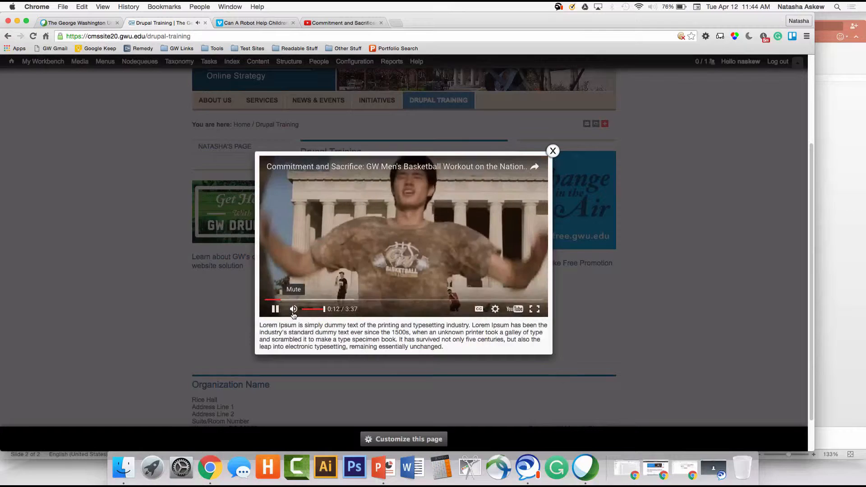
click(294, 309)
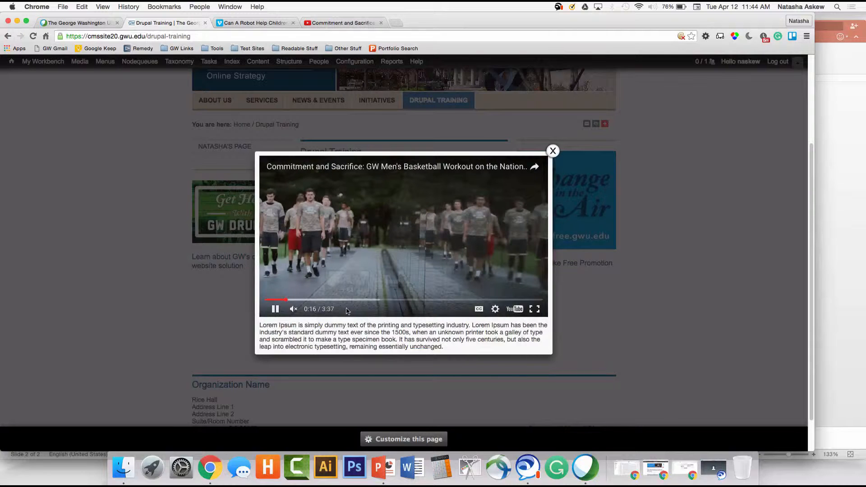
click(553, 151)
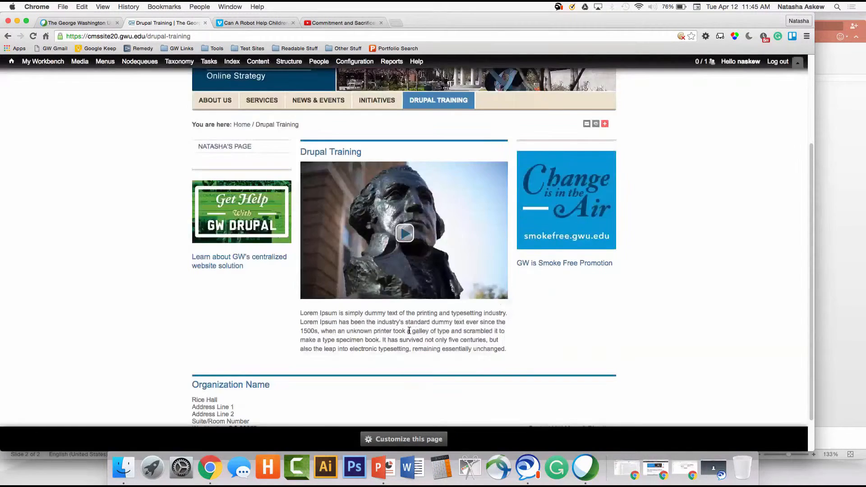
- Open a new draft of the Drupal Training page, and show and hide the body's summary field
scroll(409, 331, up, 3)
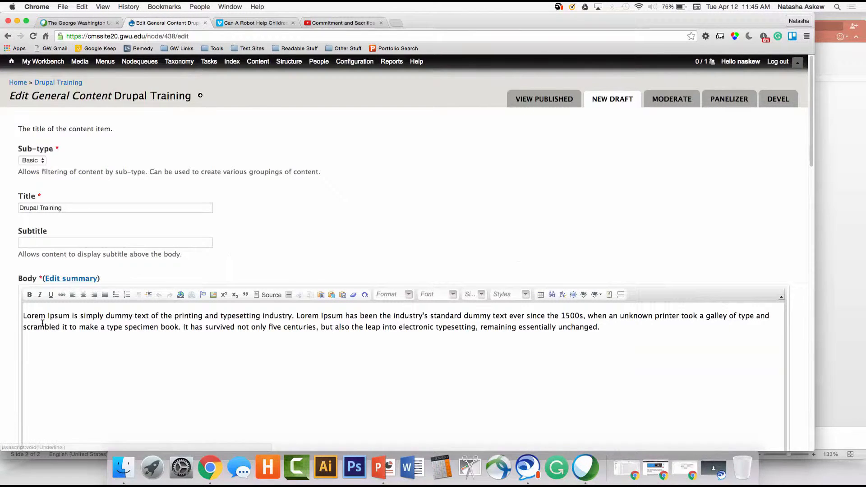
click(73, 279)
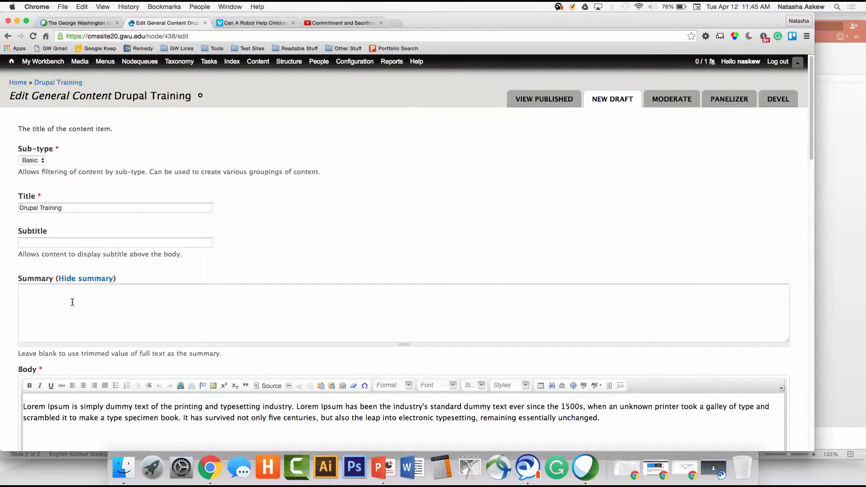
scroll(72, 302, down, 2)
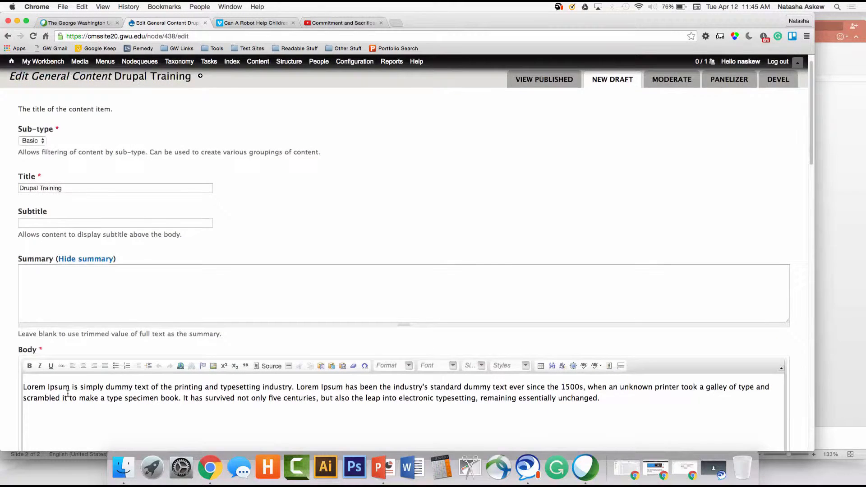
click(71, 259)
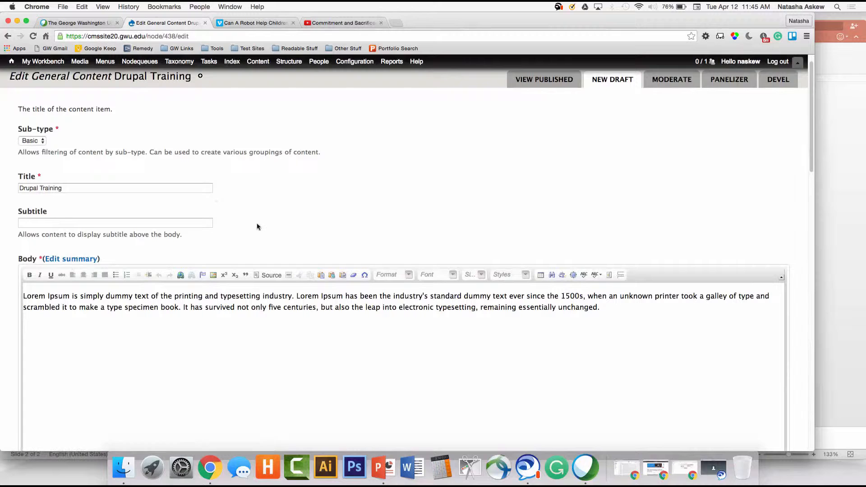
- Review the draft's main image and video link fields, and compare the link URL with the YouTube video's embed code
scroll(270, 235, down, 5)
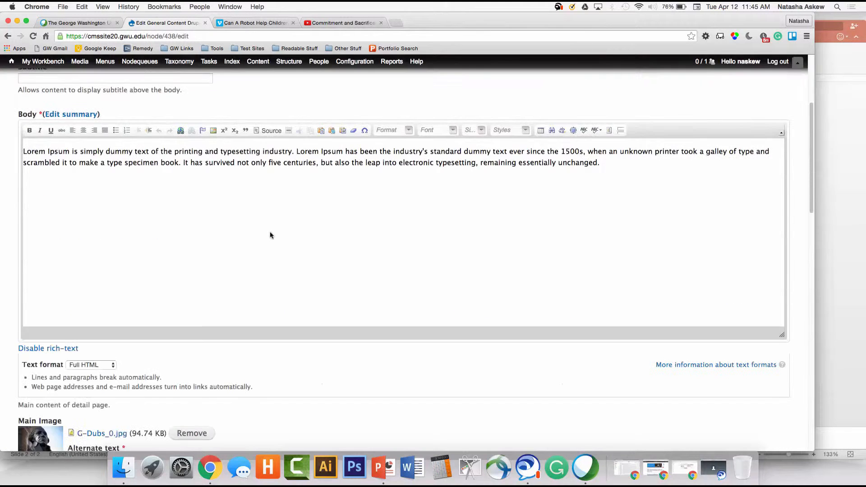
scroll(270, 235, down, 5)
scroll(271, 235, down, 1)
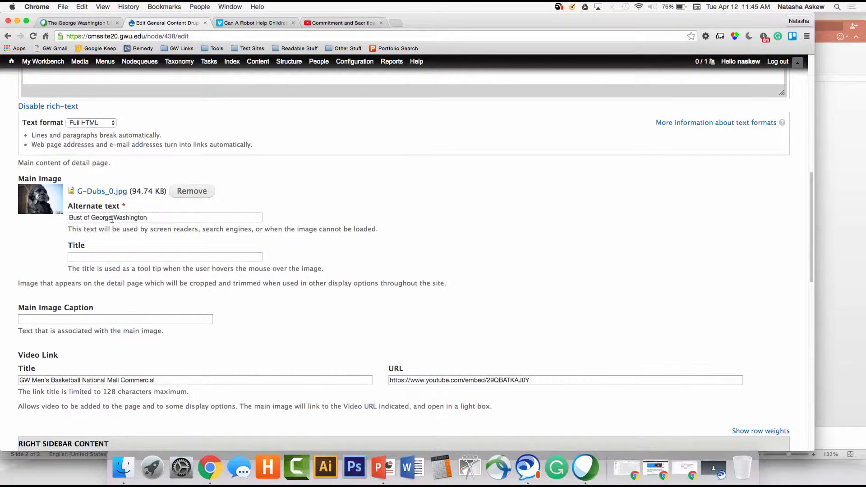
scroll(112, 219, down, 1)
scroll(112, 219, down, 3)
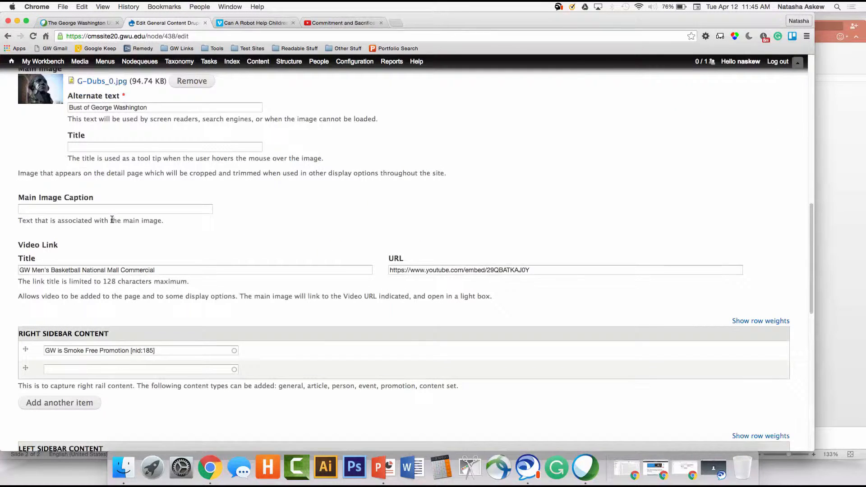
click(324, 24)
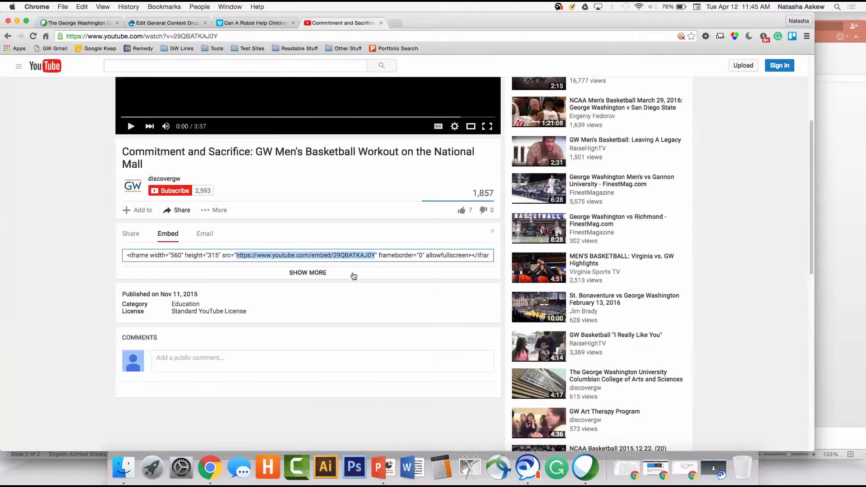
click(177, 23)
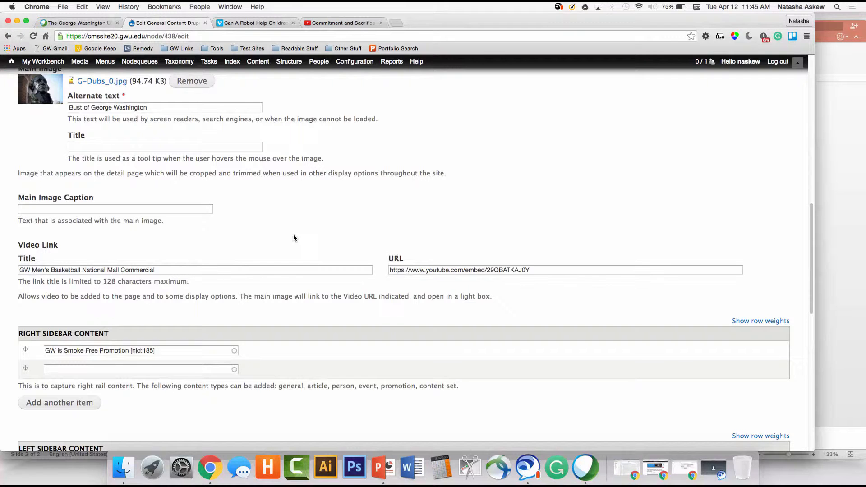
- Switch to the Vimeo video "Can A Robot Help Children With Autism?" and open its sharing options
click(271, 25)
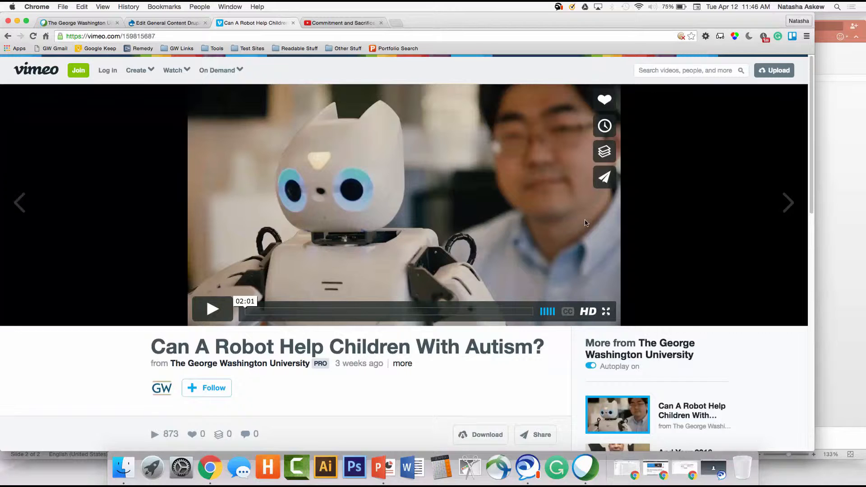
click(613, 183)
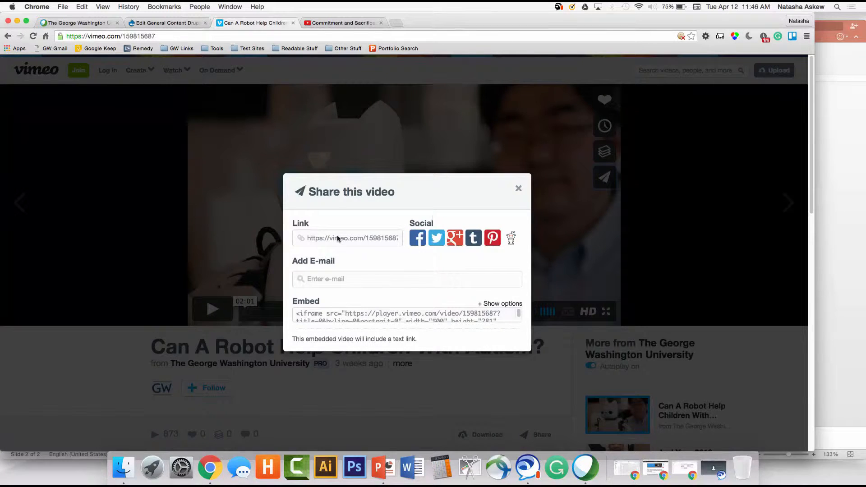
scroll(410, 287, down, 1)
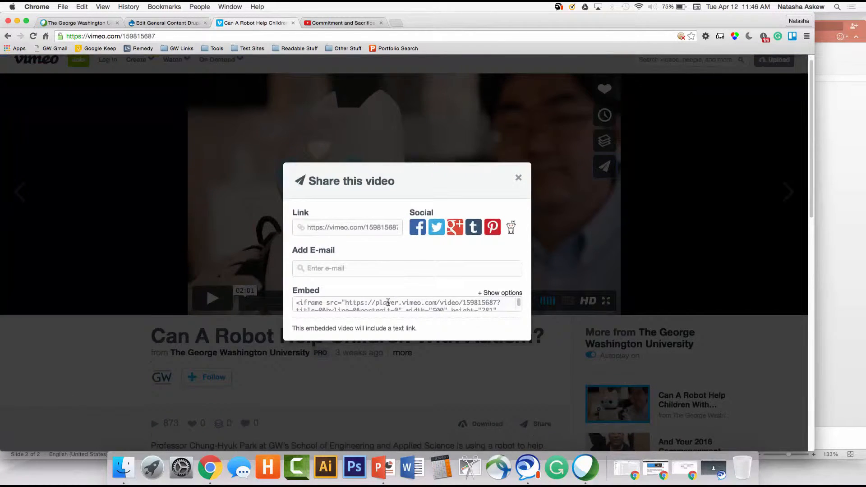
- Copy the Vimeo video's full embed code and close the sharing dialog
click(346, 303)
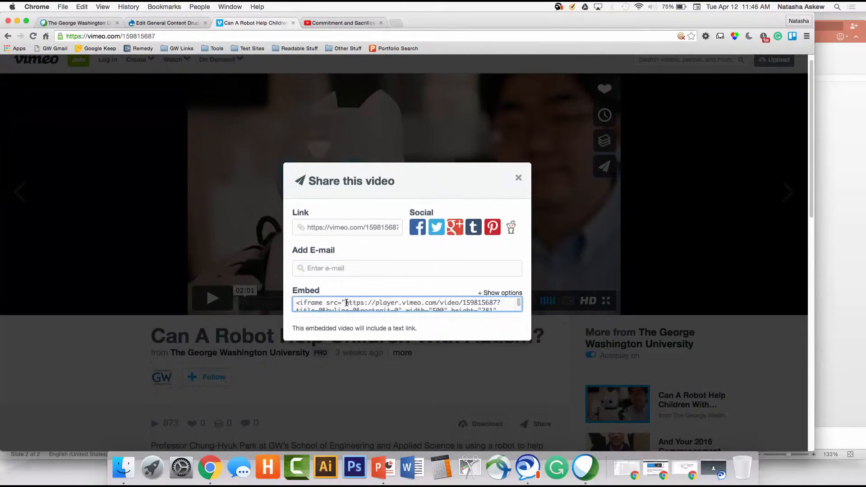
drag(348, 302, 497, 302)
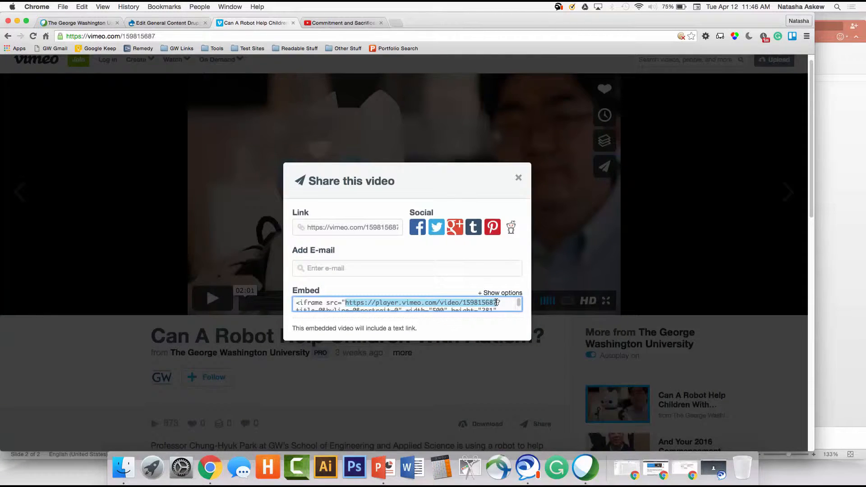
click(496, 303)
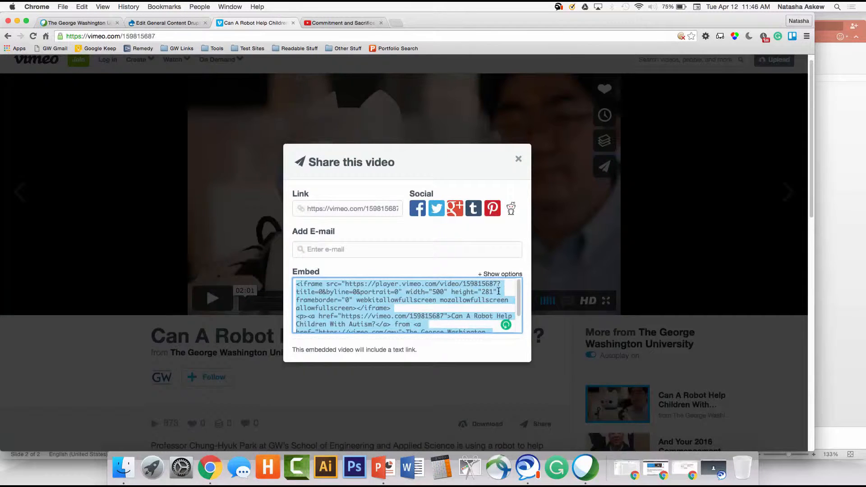
click(498, 283)
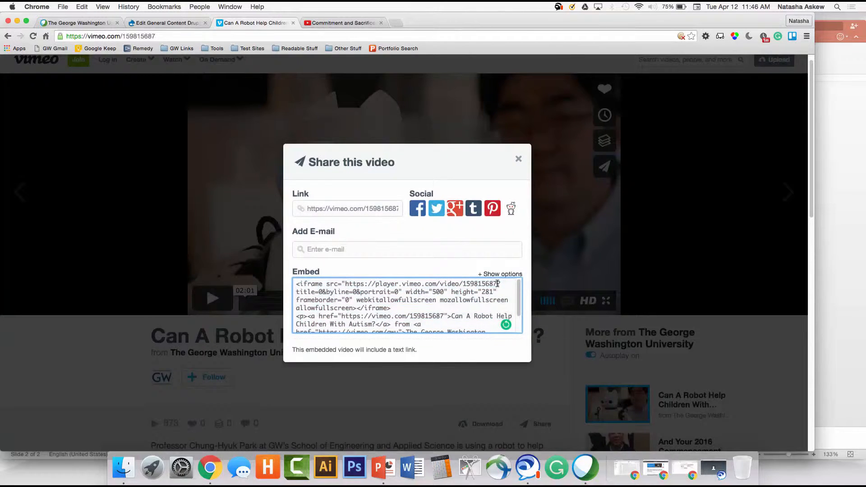
drag(498, 283, 347, 284)
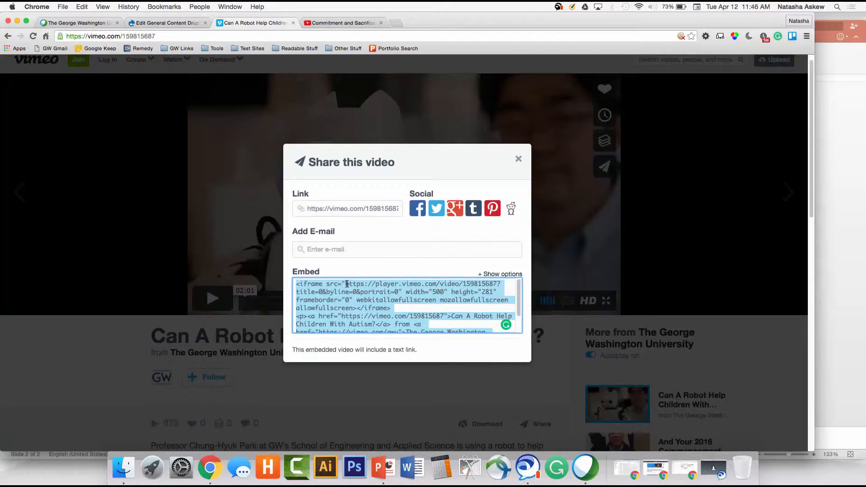
click(519, 160)
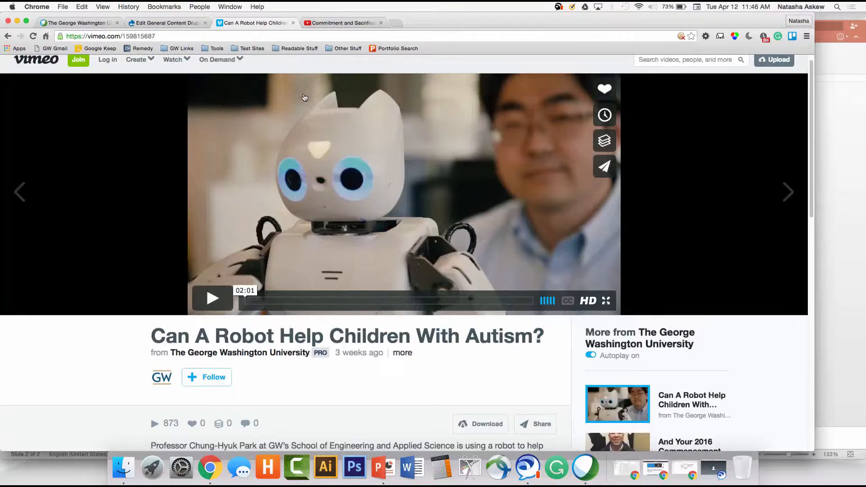
- Return to the Drupal Training draft and replace the video link's URL with the copied embed code
click(177, 25)
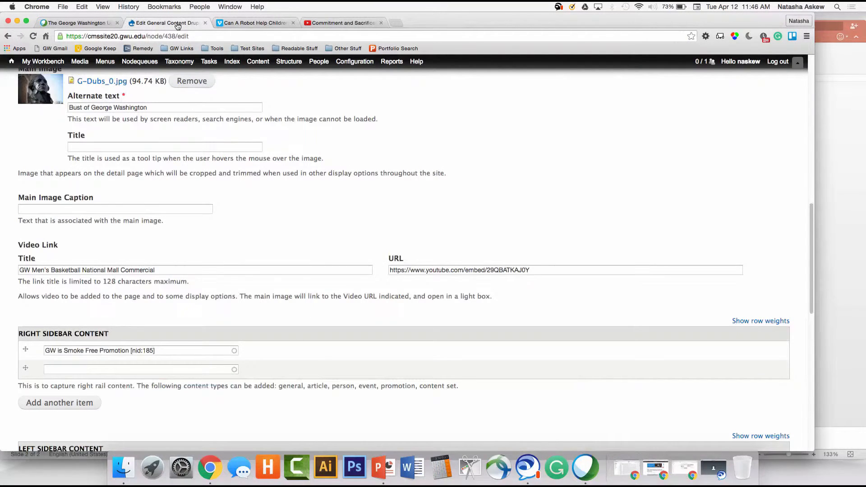
click(426, 270)
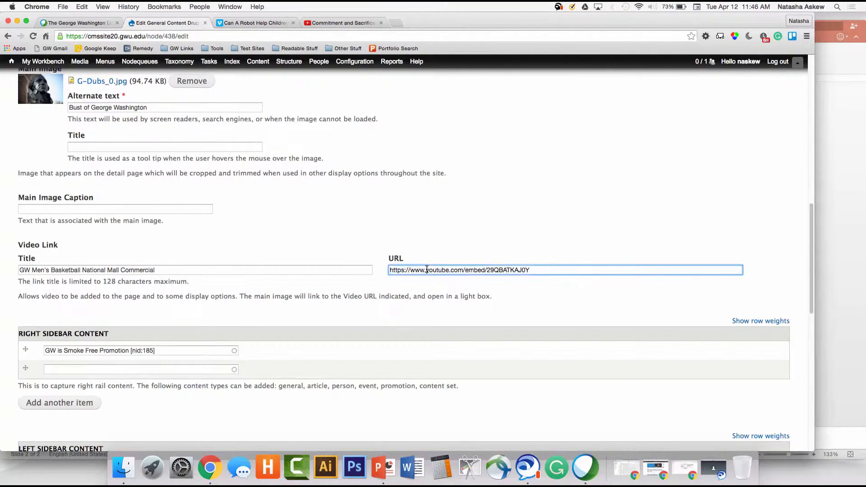
key(super+a)
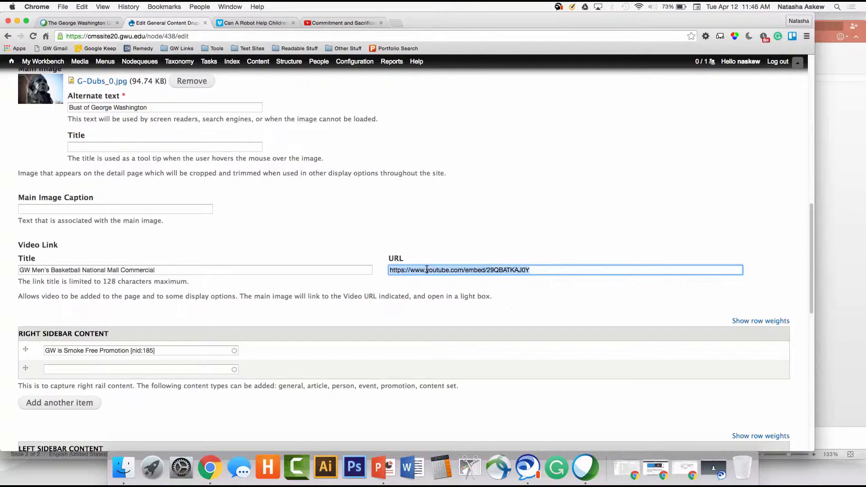
key(super+v)
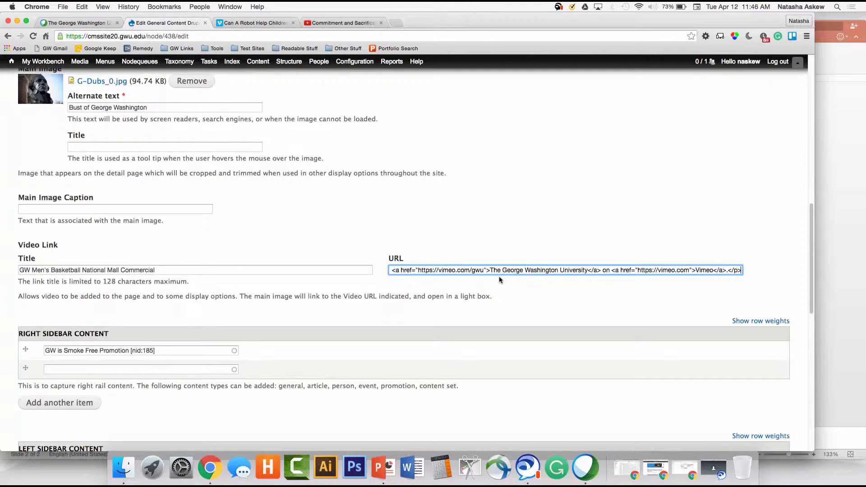
key(Up)
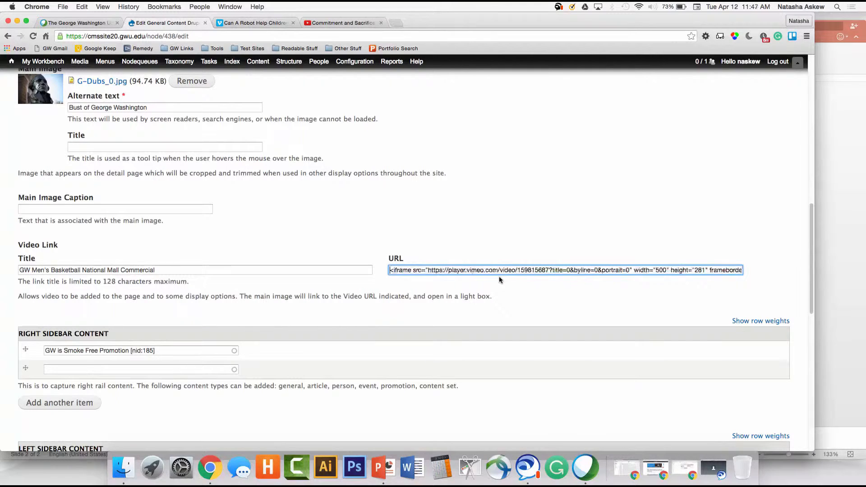
click(428, 270)
drag(428, 270, 380, 270)
key(BackSpace)
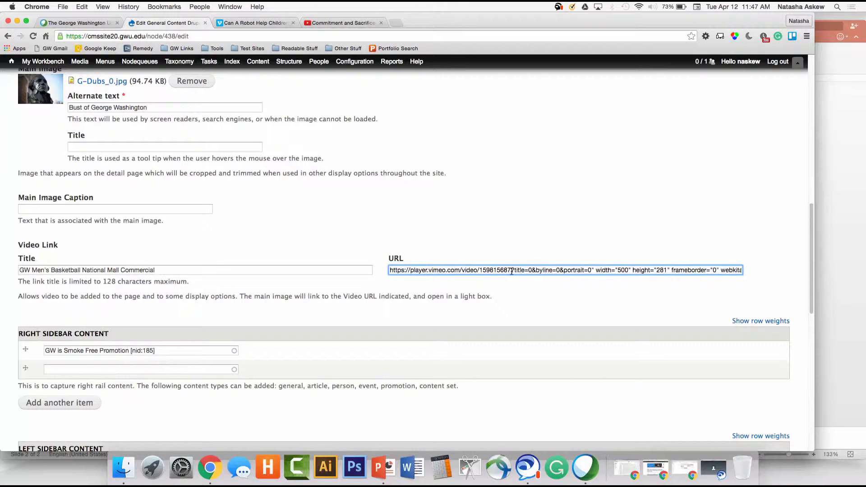
drag(512, 271, 787, 270)
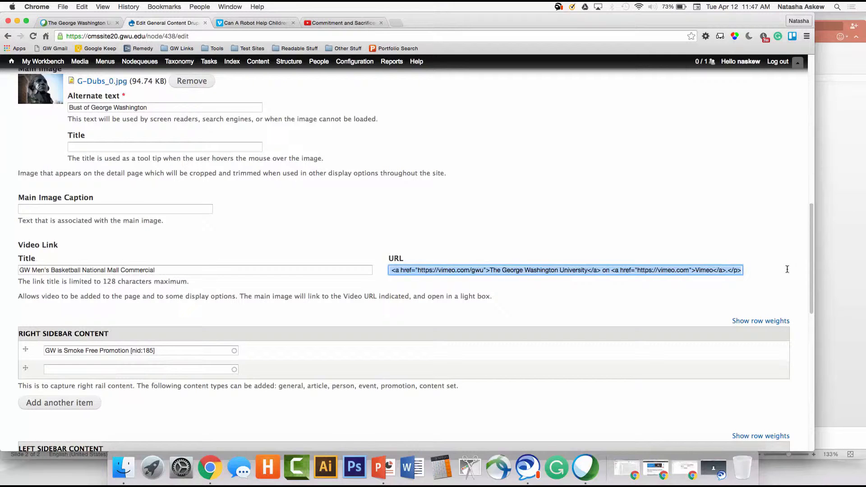
key(BackSpace)
click(524, 297)
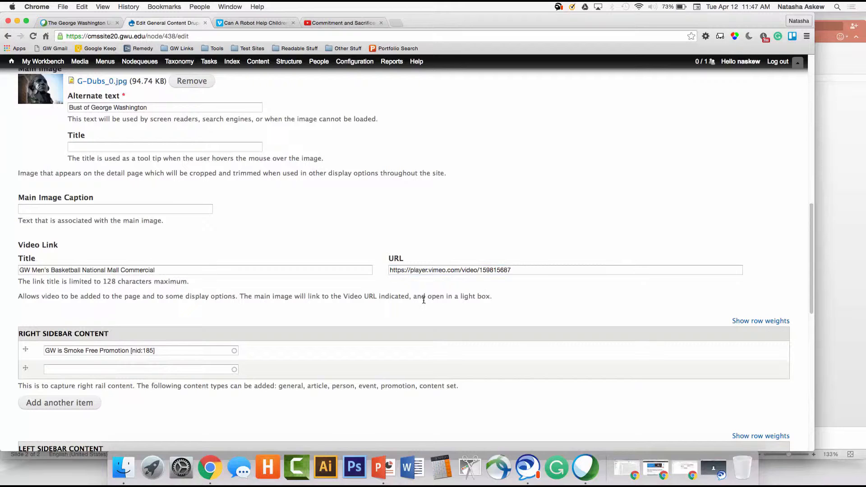
- Copy the Vimeo video's title "Can A Robot Help Children With Autism?" and use it to replace the draft's video link title
click(271, 25)
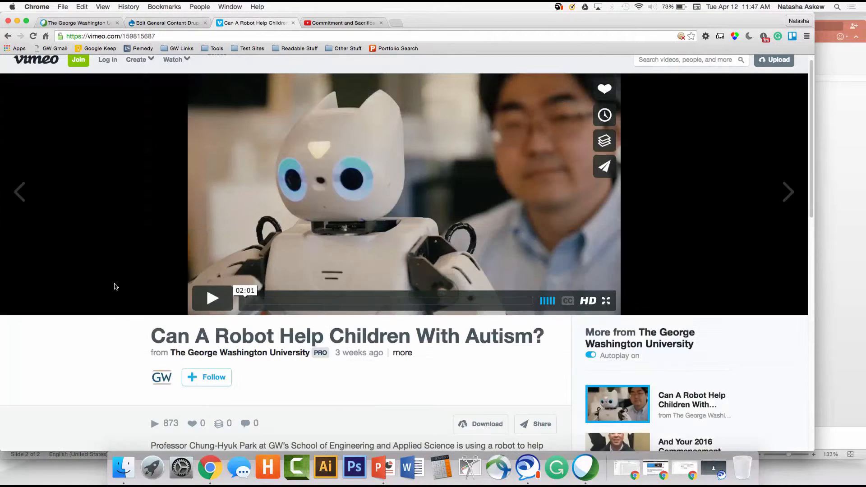
drag(151, 336, 543, 341)
key(super+c)
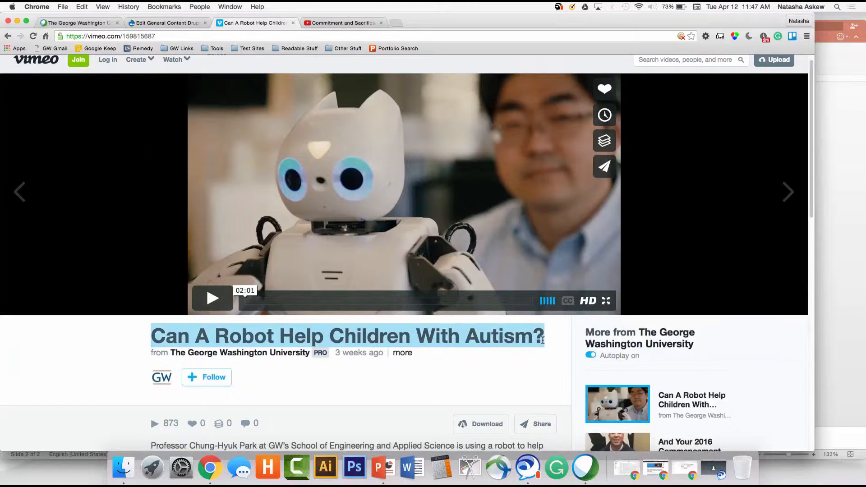
click(166, 23)
drag(160, 271, 6, 271)
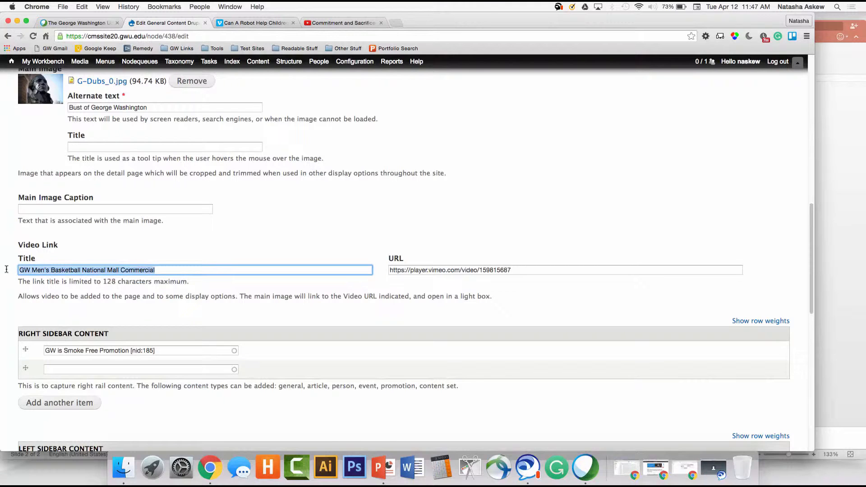
key(super+v)
click(6, 293)
- Set the Drupal Training draft's moderation state to Published and save the page
scroll(8, 296, down, 3)
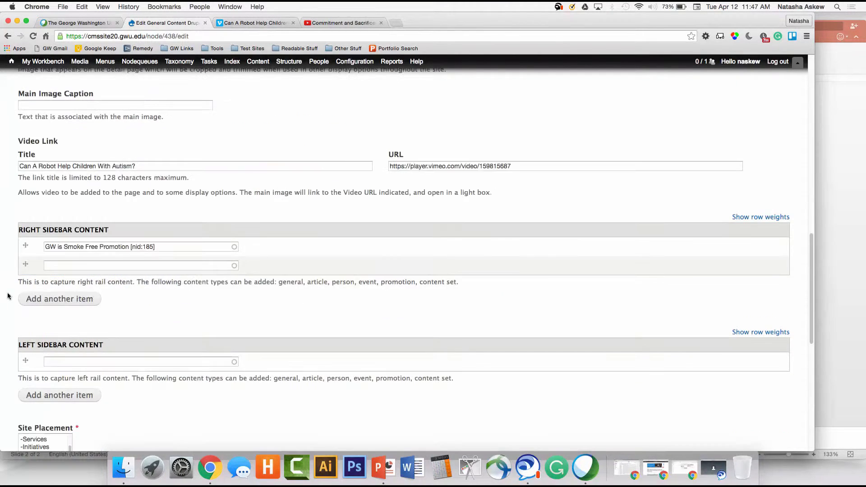
scroll(7, 296, down, 3)
scroll(7, 296, down, 5)
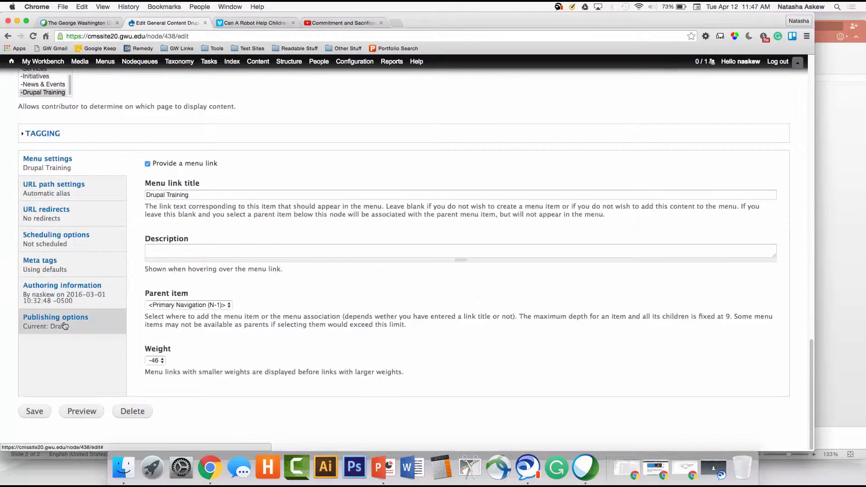
click(55, 379)
click(162, 361)
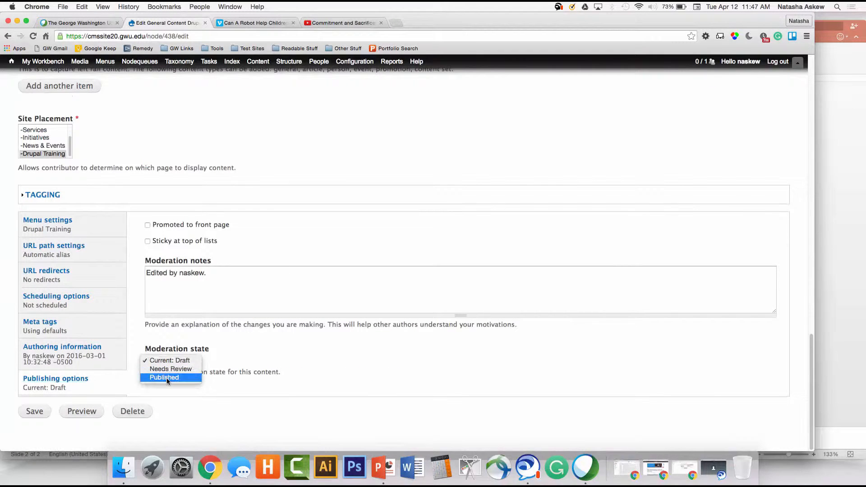
click(166, 378)
click(36, 412)
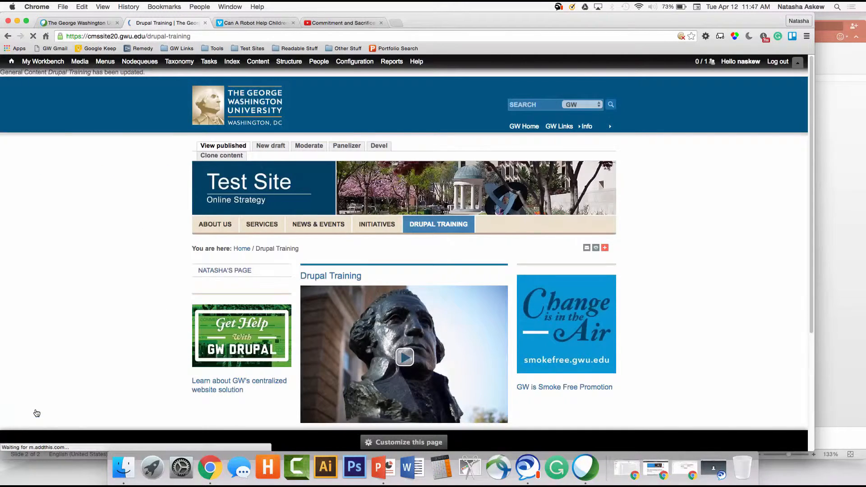
- Play the video linked from the main image on the published page, pause it and close its light box
scroll(124, 273, down, 5)
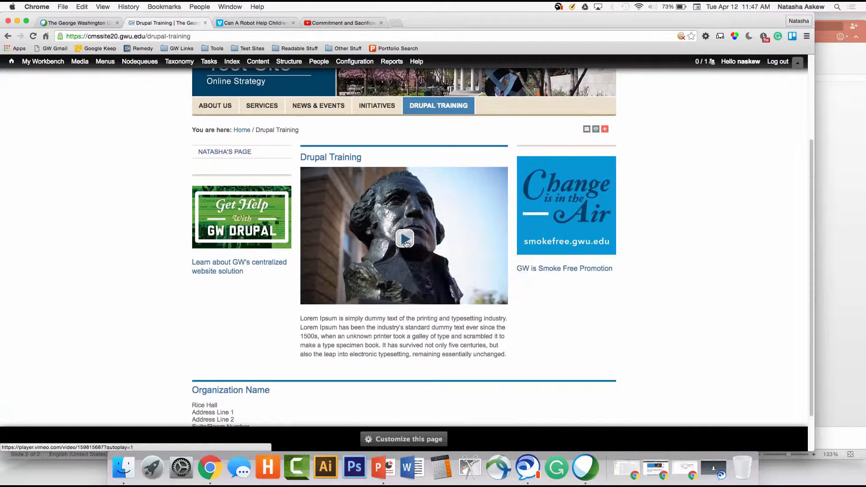
click(406, 242)
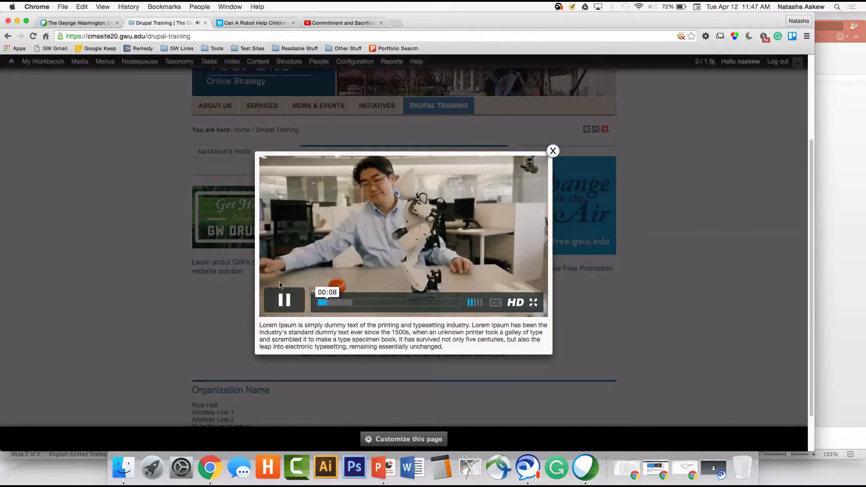
click(283, 301)
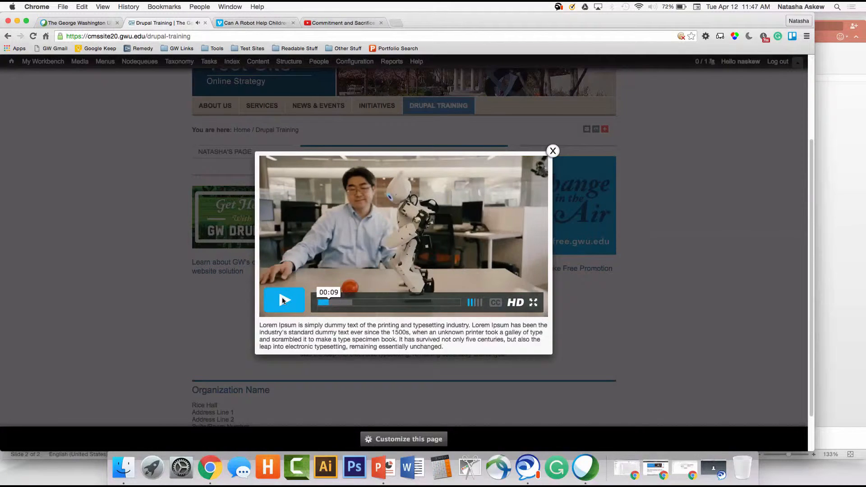
click(553, 151)
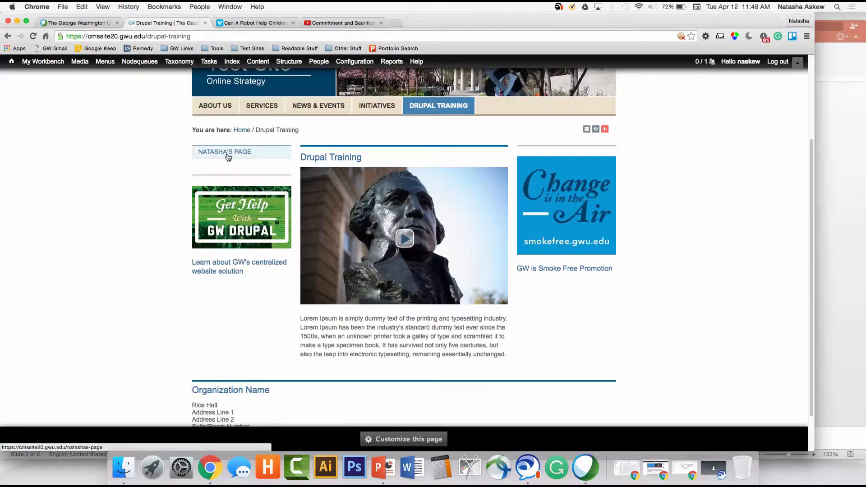
- Start a new draft of the Drupal Training page and copy the full embed code from the Vimeo video's sharing dialog
scroll(164, 174, up, 5)
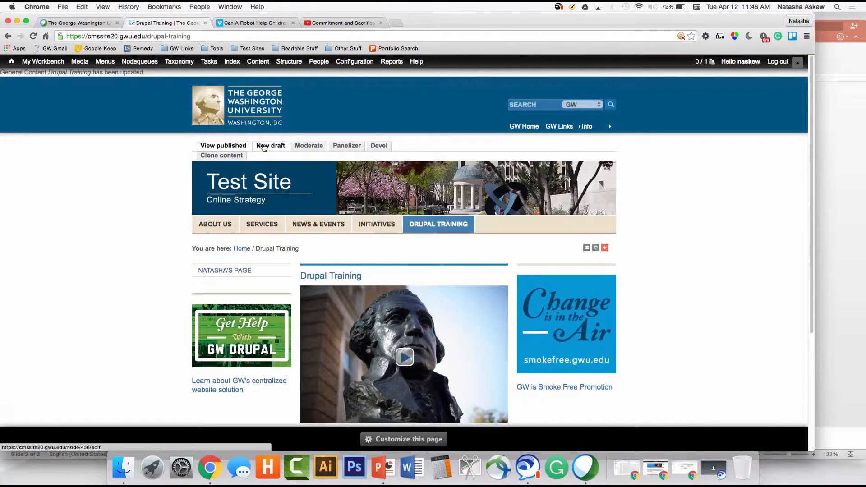
click(264, 148)
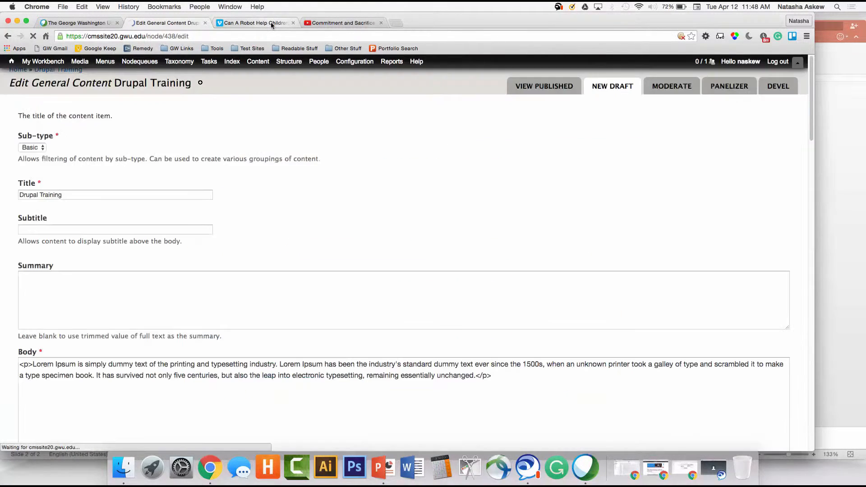
click(270, 22)
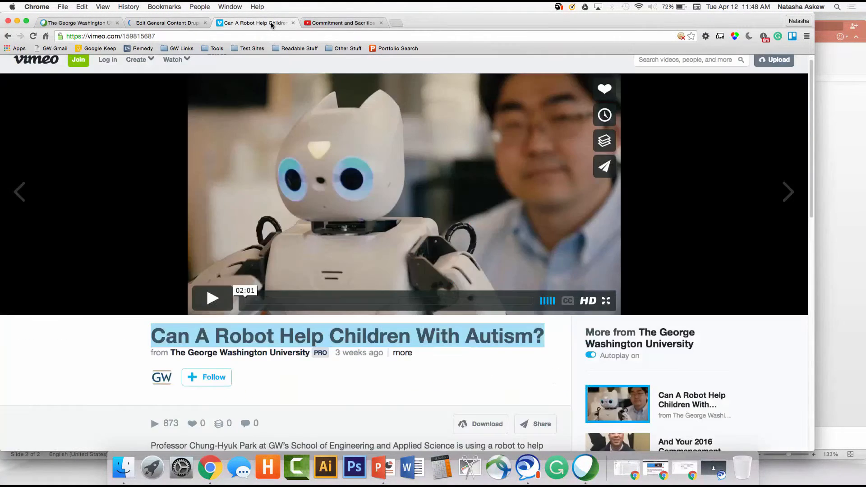
click(135, 345)
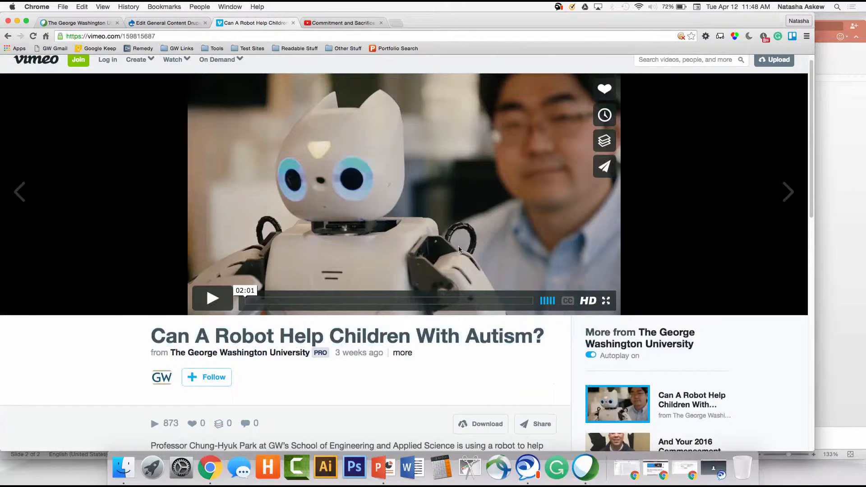
click(605, 169)
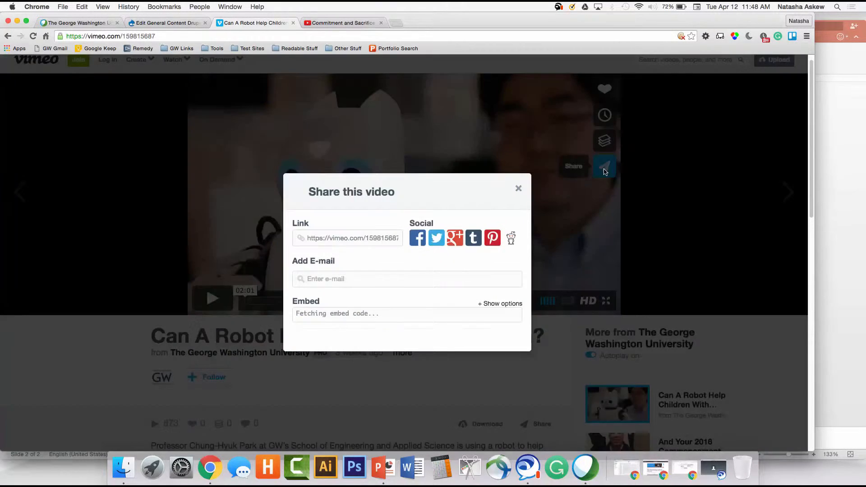
click(417, 316)
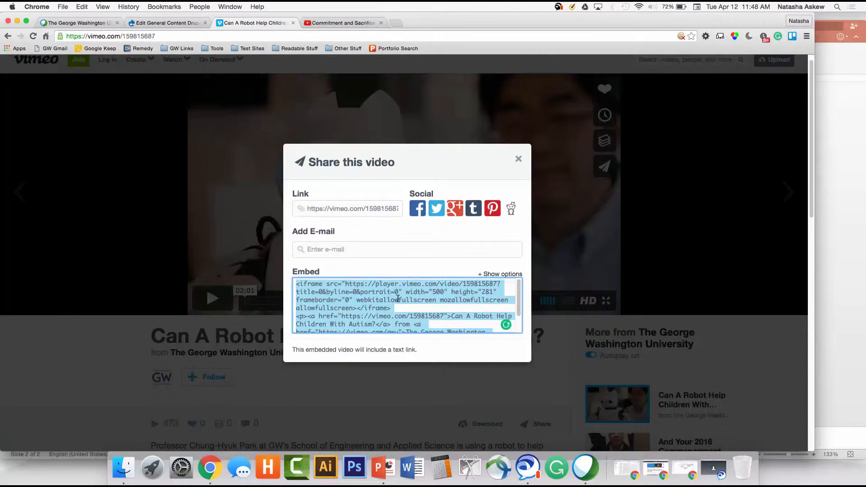
- Return to the Drupal Training draft and add an empty paragraph after the Lorem Ipsum text in the body
click(179, 22)
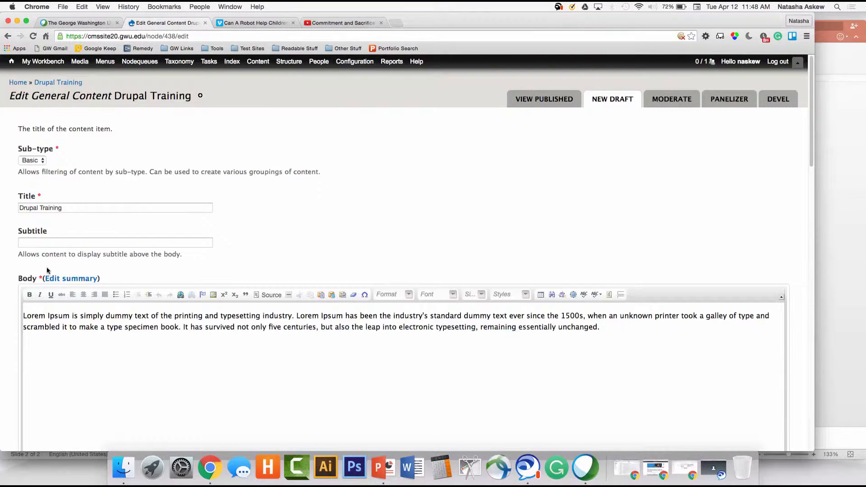
scroll(9, 265, down, 1)
scroll(9, 265, down, 5)
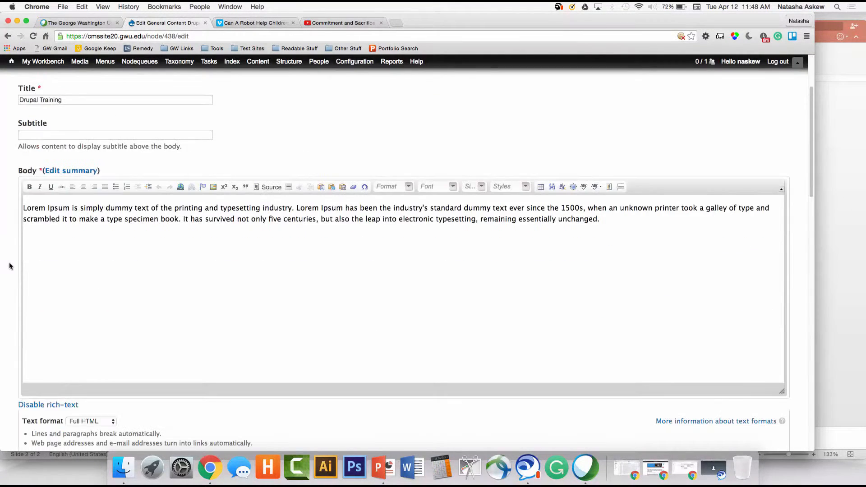
scroll(10, 266, down, 1)
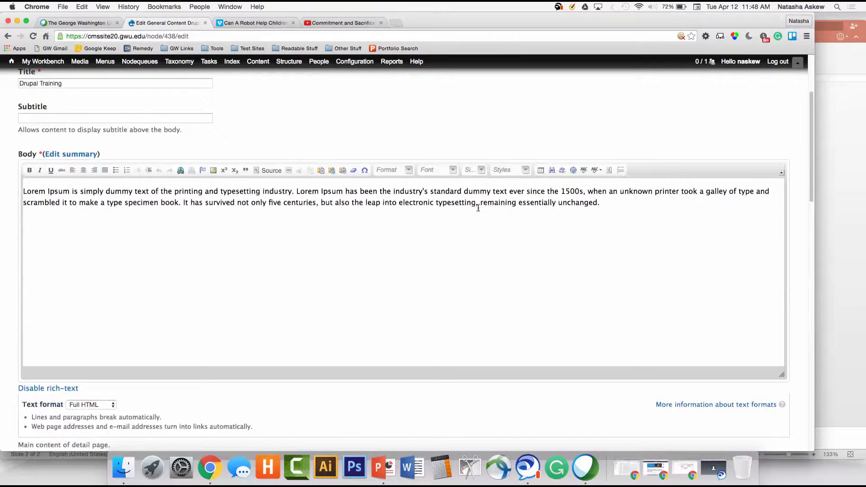
click(619, 204)
key(Return)
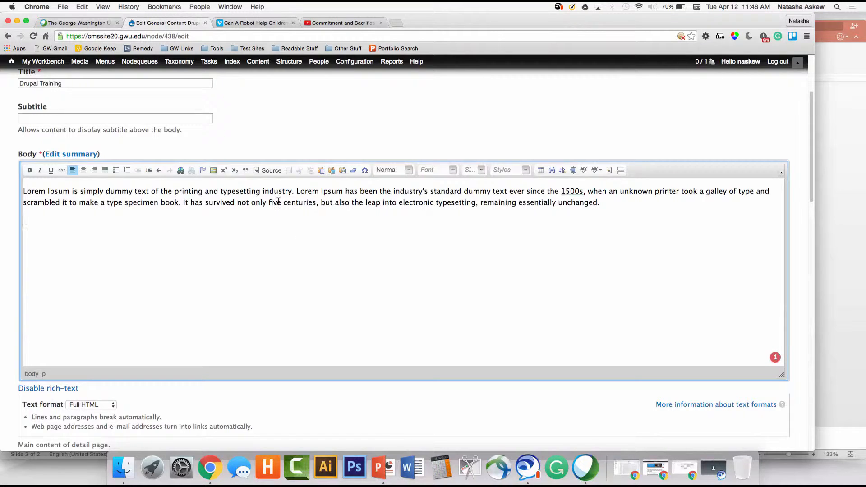
- Show the body's HTML source and paste the Vimeo embed code on a new line below the existing markup
click(268, 171)
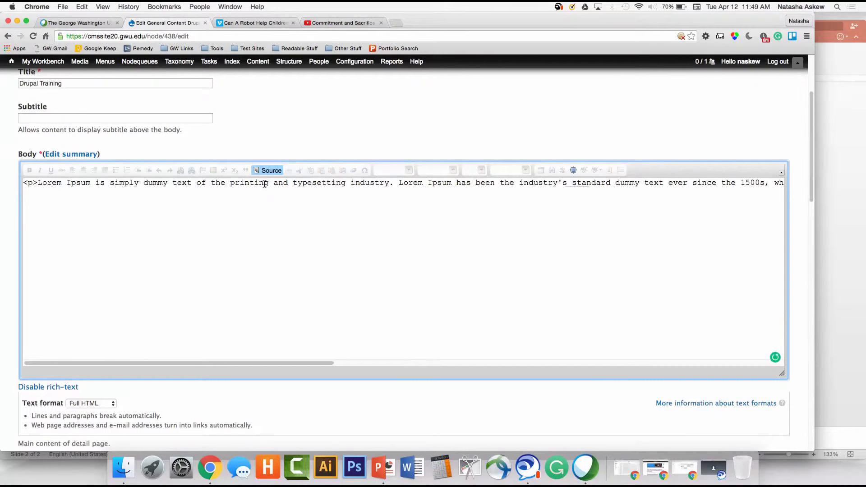
key(Down)
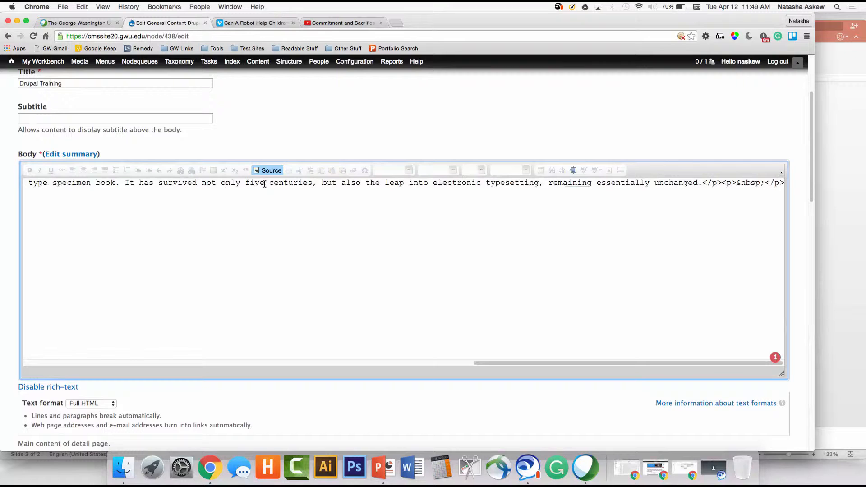
key(Return)
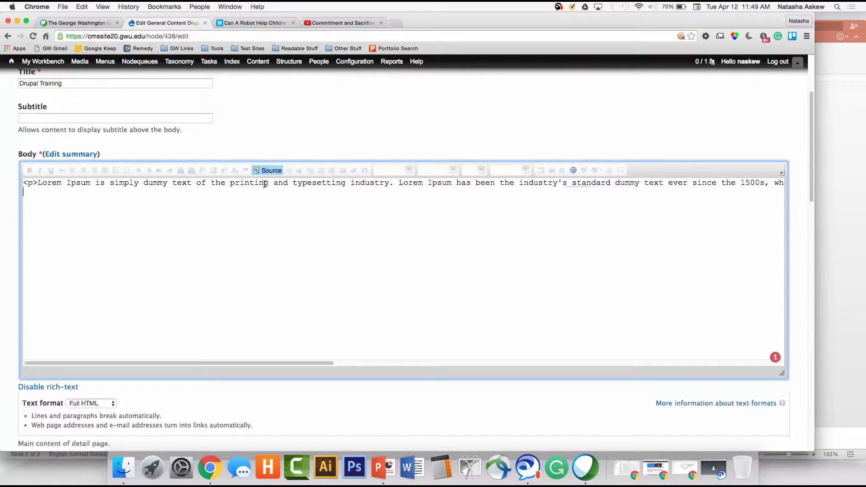
key(Return)
key(super+v)
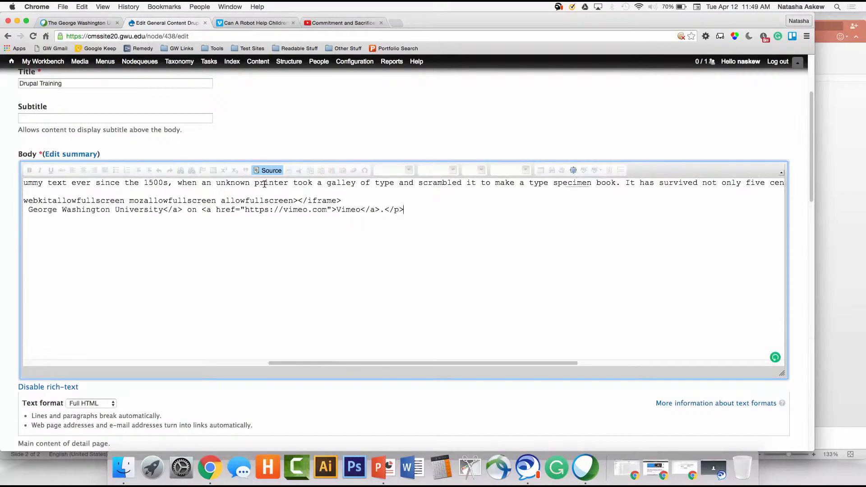
- Review the pasted embed code, switch the body back to rich-text view and check the video's placeholder
scroll(281, 232, up, 2)
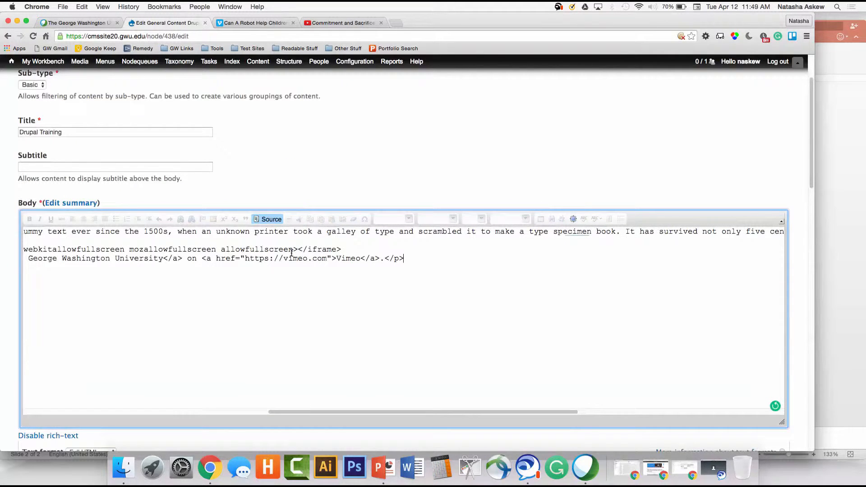
scroll(291, 254, down, 1)
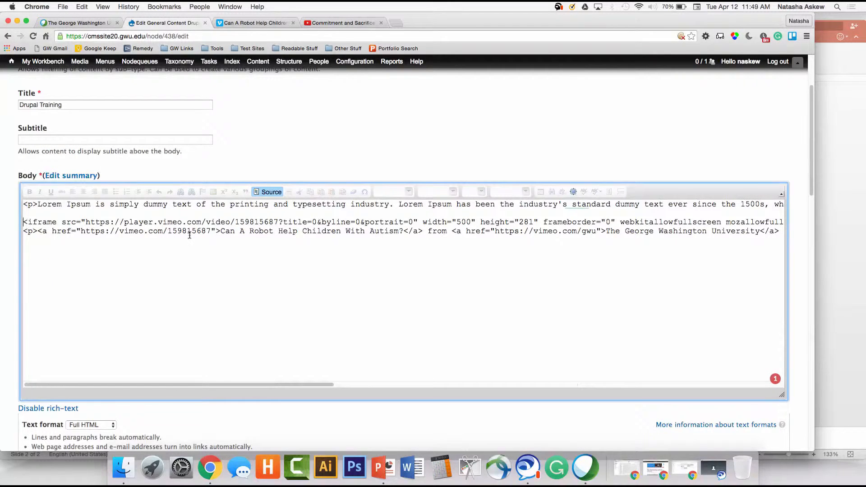
click(272, 192)
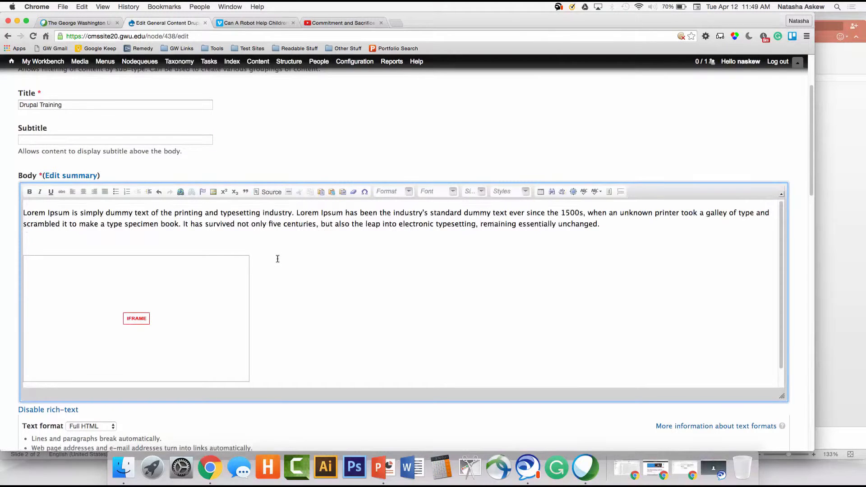
scroll(278, 259, down, 1)
scroll(277, 259, down, 3)
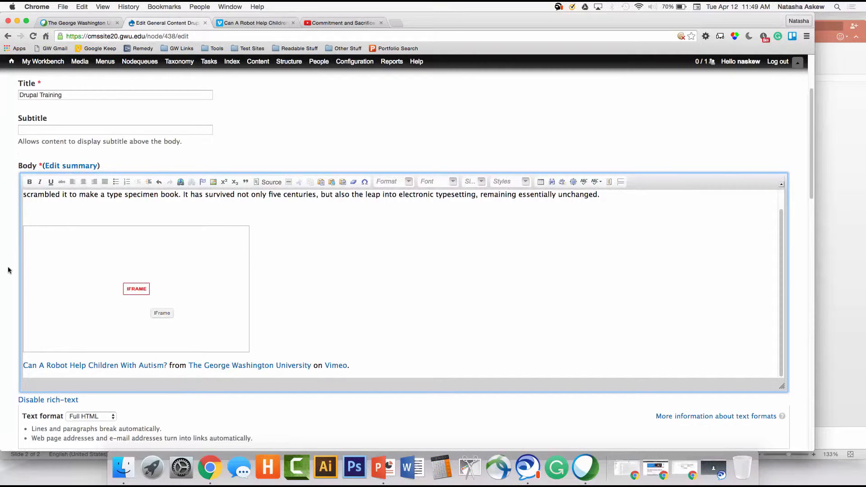
- Change the moderation state of the draft with the embedded video to Published and save it
scroll(9, 270, down, 5)
scroll(8, 270, down, 10)
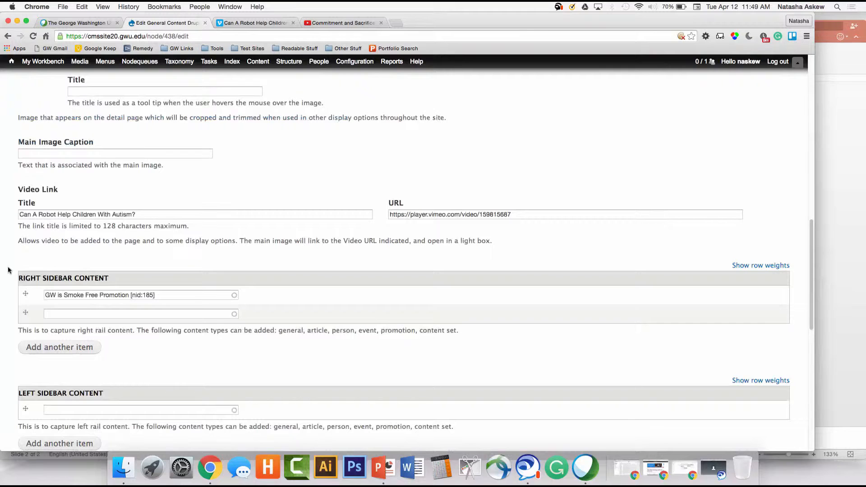
scroll(8, 270, down, 10)
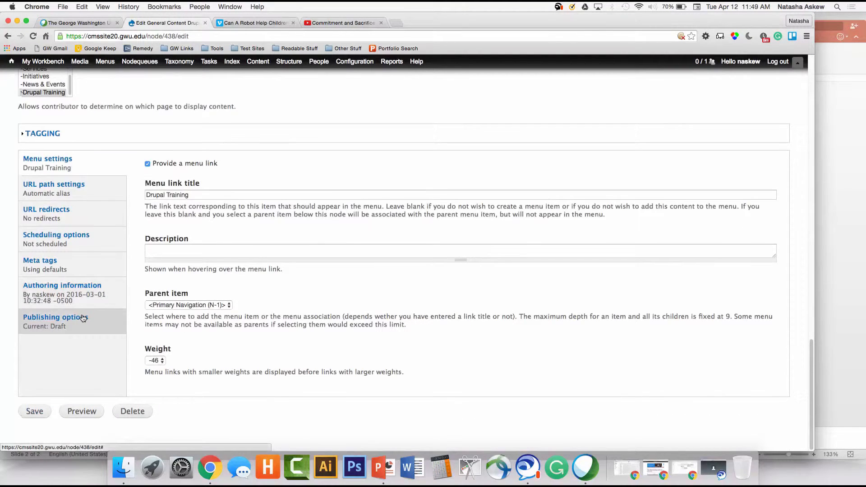
click(83, 318)
click(165, 360)
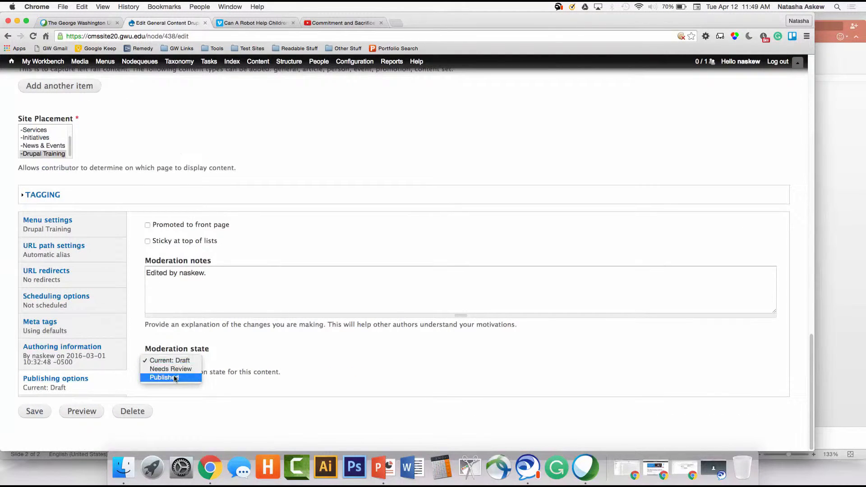
click(175, 379)
click(36, 412)
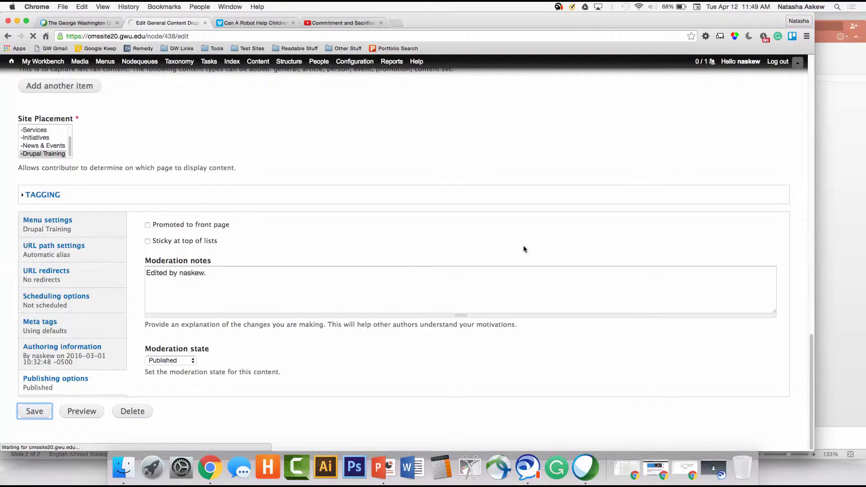
- Play the Vimeo video embedded below the body text on the published page, then pause it
scroll(675, 265, down, 2)
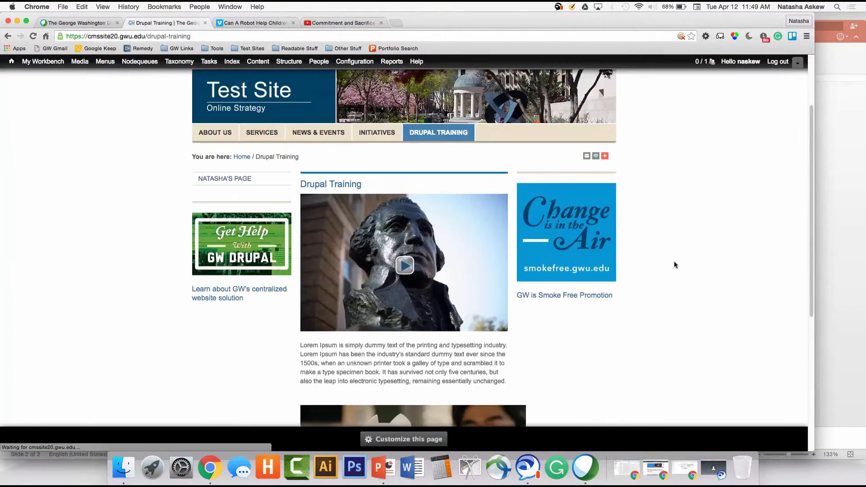
scroll(674, 265, down, 5)
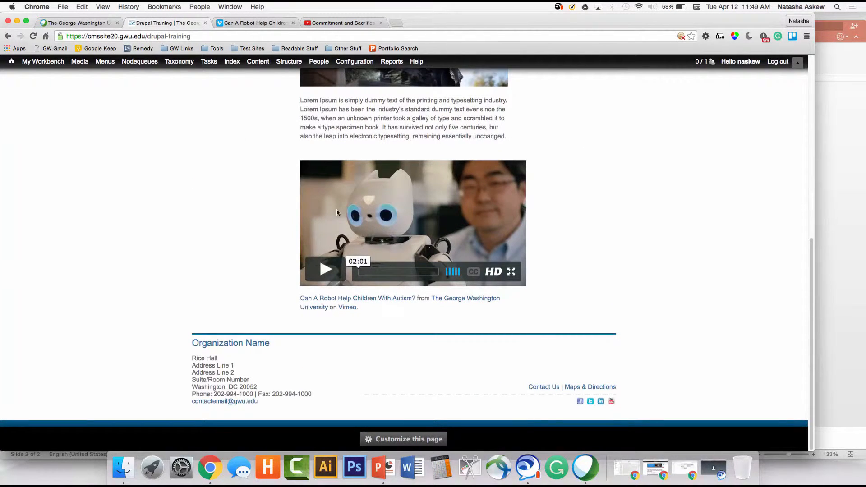
click(327, 273)
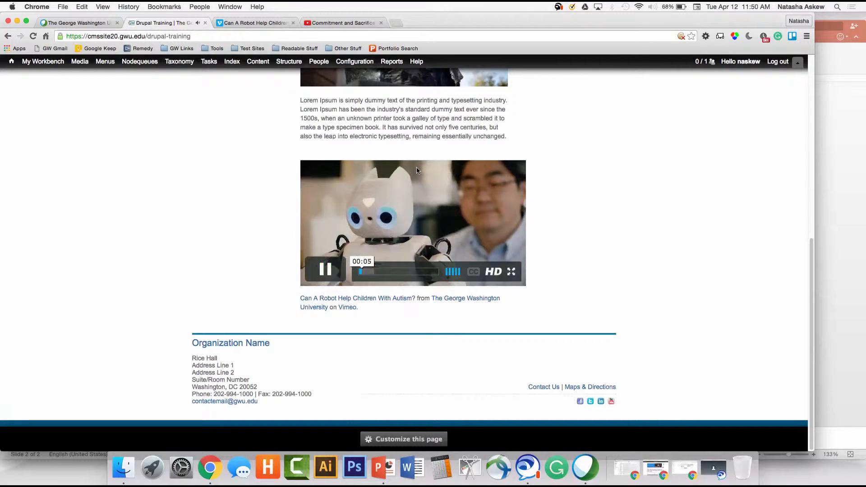
click(323, 274)
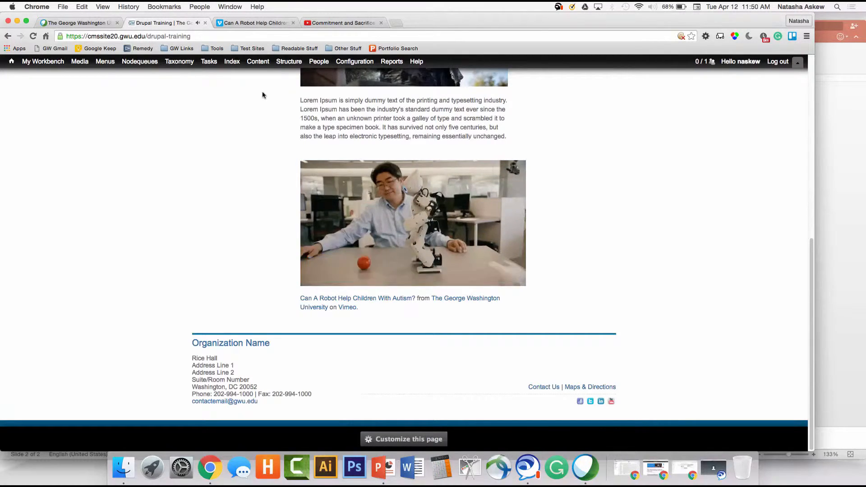
- Review the size, color, intro and special embed options of the Vimeo video's share dialog, and compare with the video embedded on the Drupal page
click(271, 24)
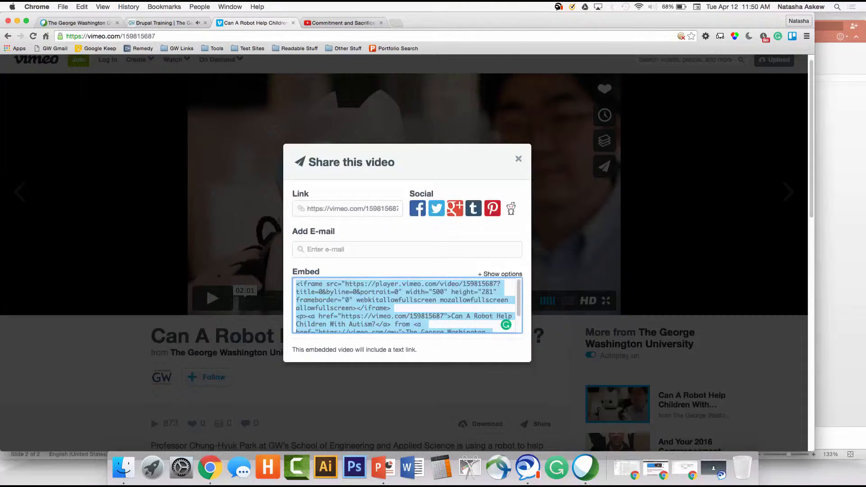
click(493, 275)
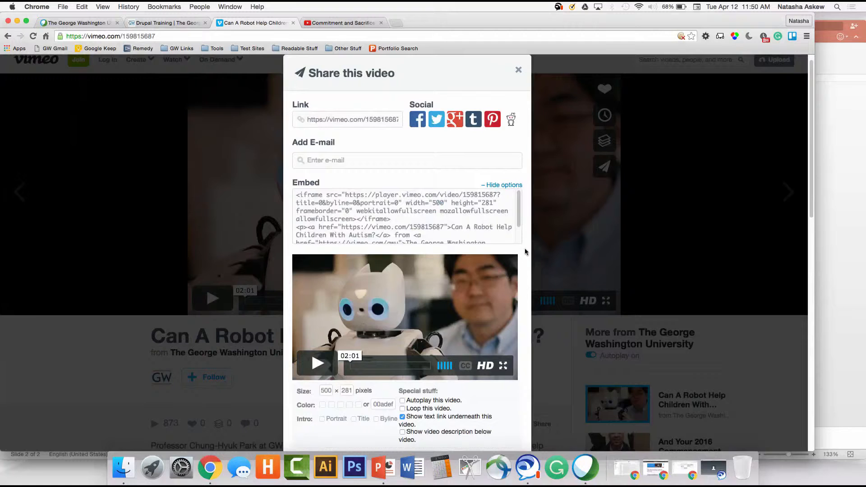
click(503, 186)
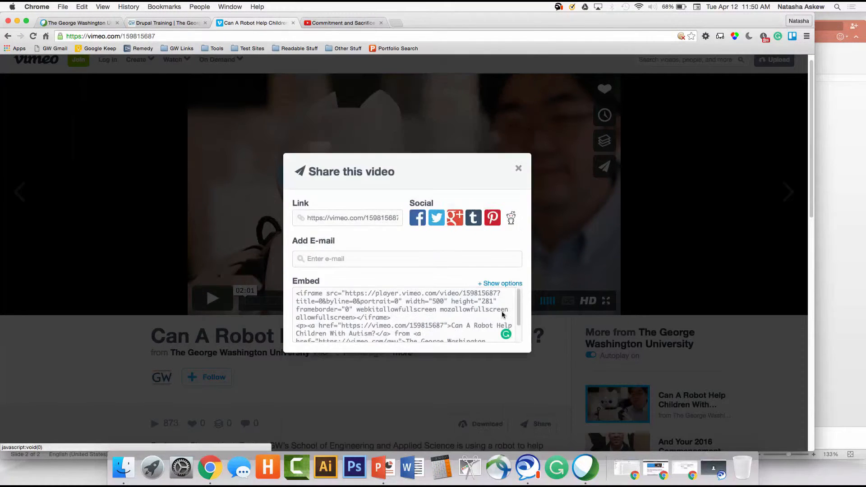
click(498, 284)
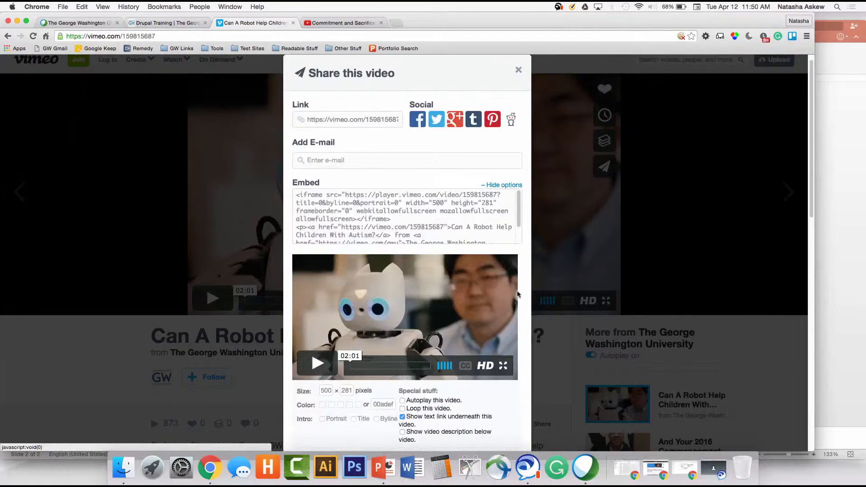
scroll(523, 312, down, 3)
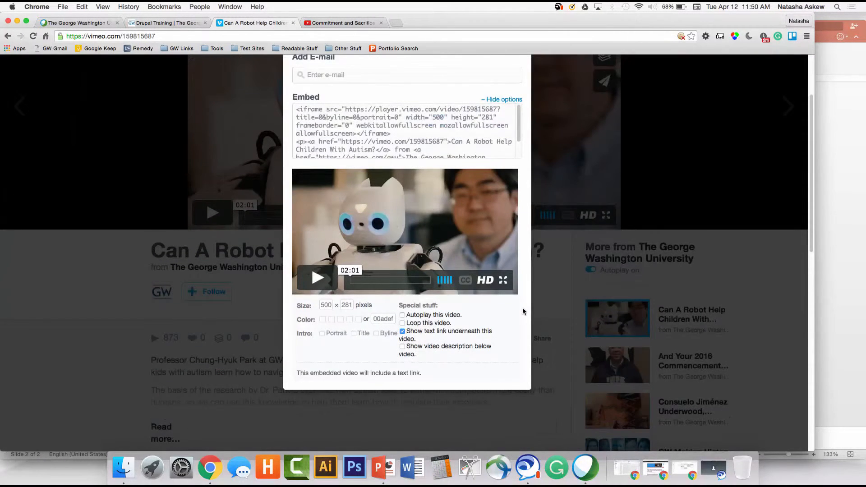
scroll(523, 311, down, 2)
scroll(519, 298, up, 3)
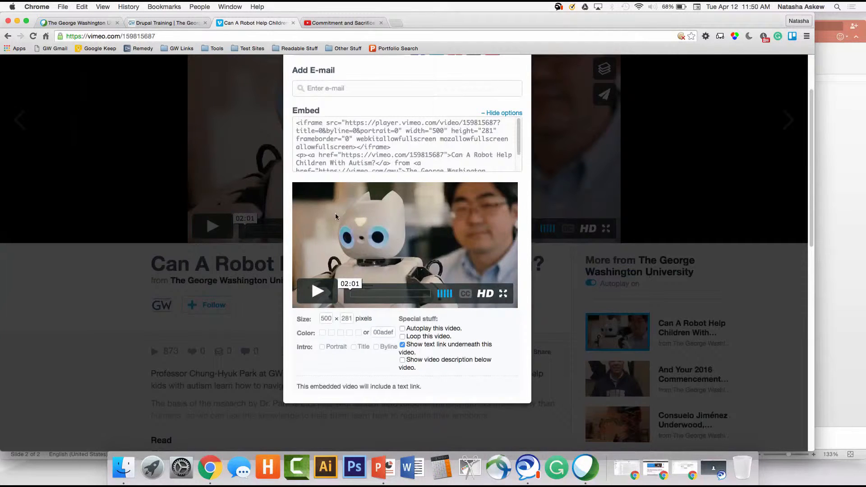
click(167, 23)
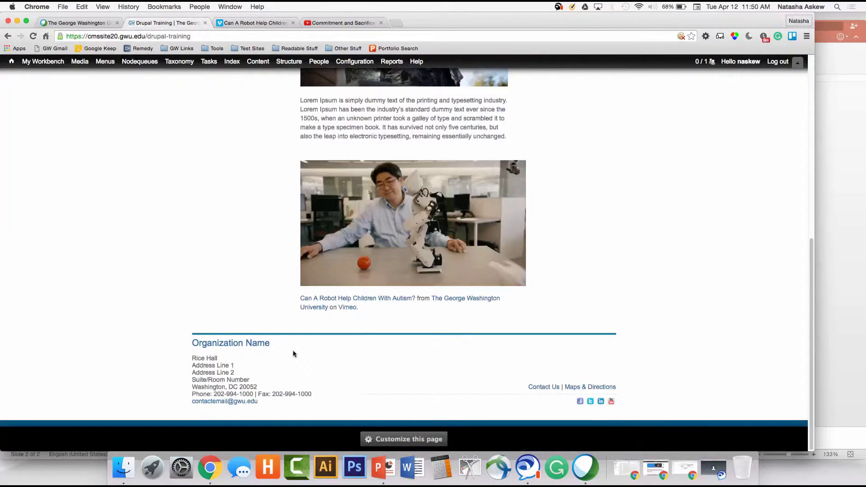
- Check the size setting in the Vimeo embed options, then hide the options and close the share dialog
click(253, 23)
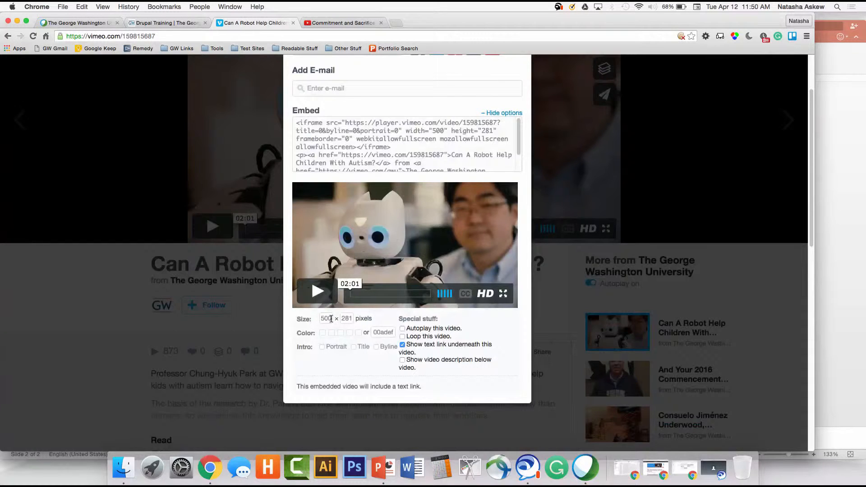
click(323, 319)
click(518, 341)
scroll(517, 340, up, 3)
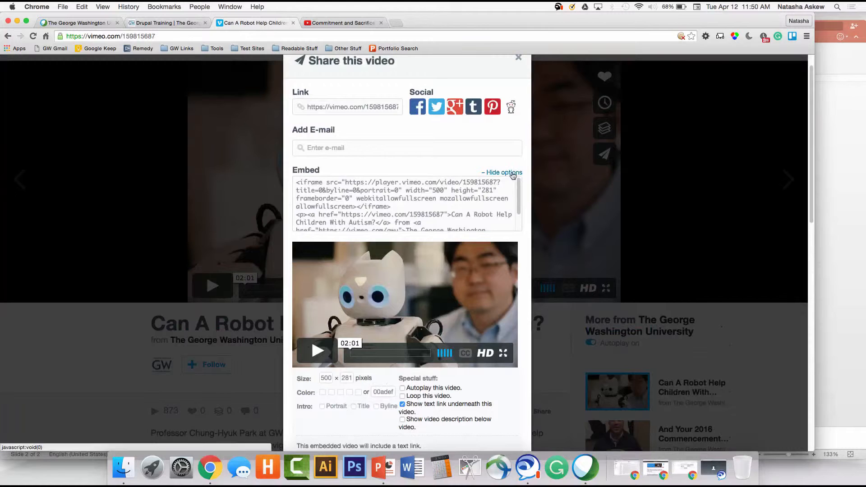
click(513, 176)
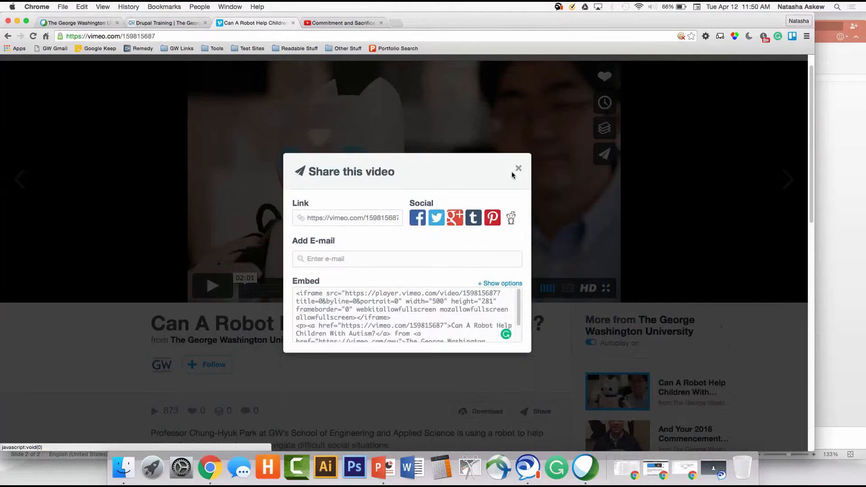
click(519, 169)
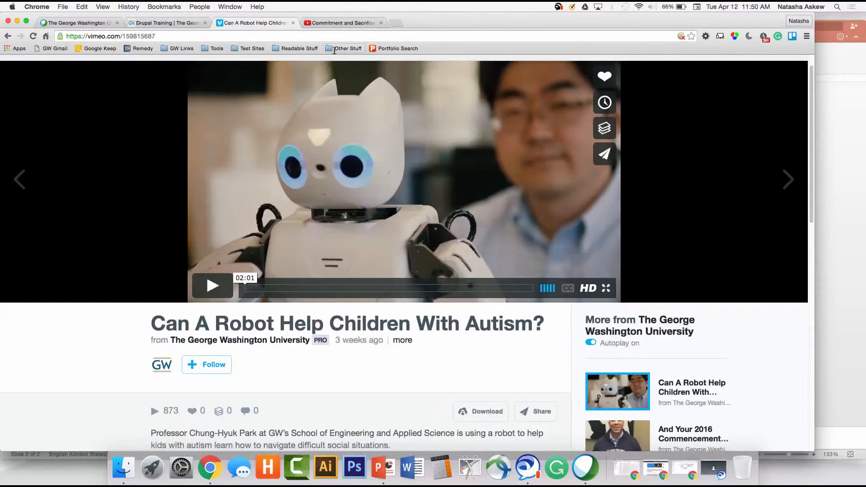
- Copy the full embed code of the YouTube video "Commitment and Sacrifice: GW Men's Basketball Workout on the National Mall"
click(340, 23)
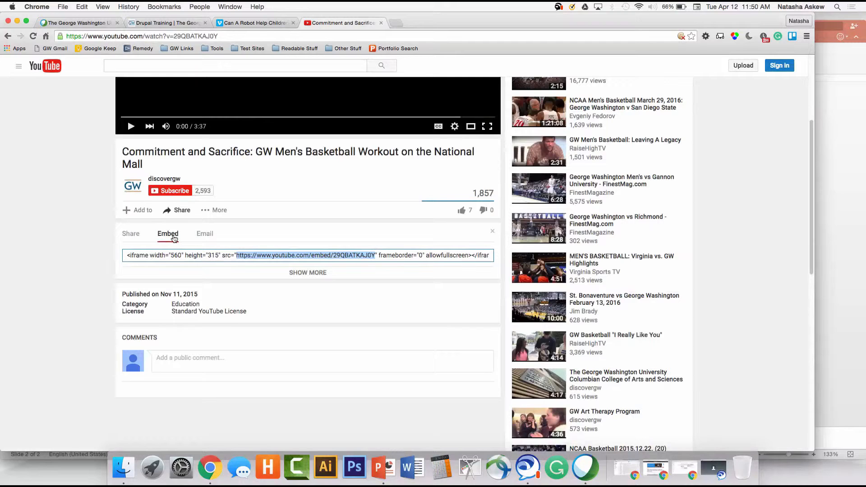
click(174, 255)
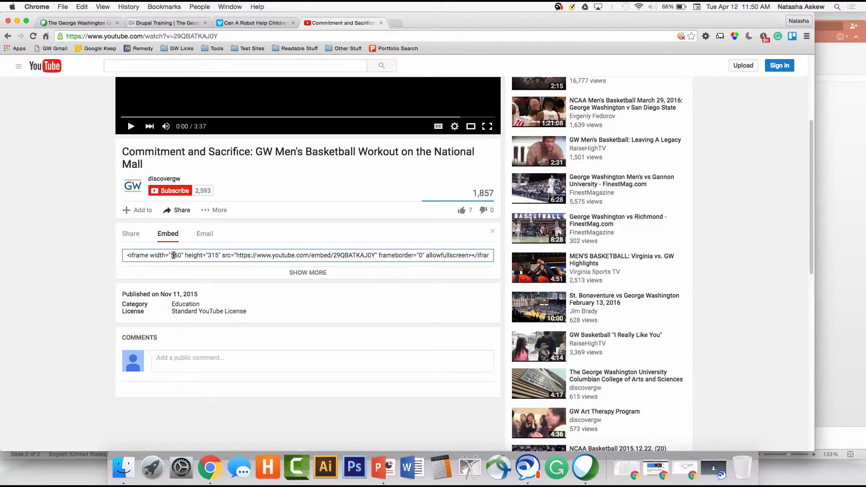
key(super+a)
key(super+c)
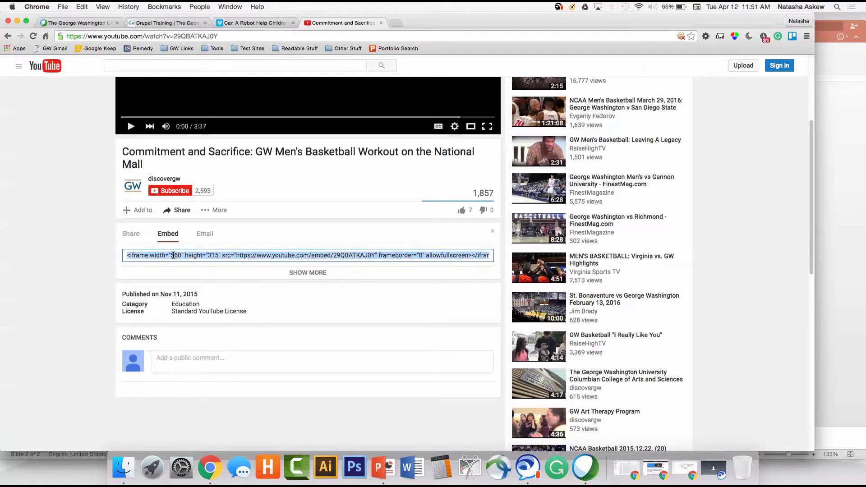
- Return to the published Drupal Training page and start a new draft of it
click(166, 23)
mouse_move(140, 62)
scroll(201, 215, up, 3)
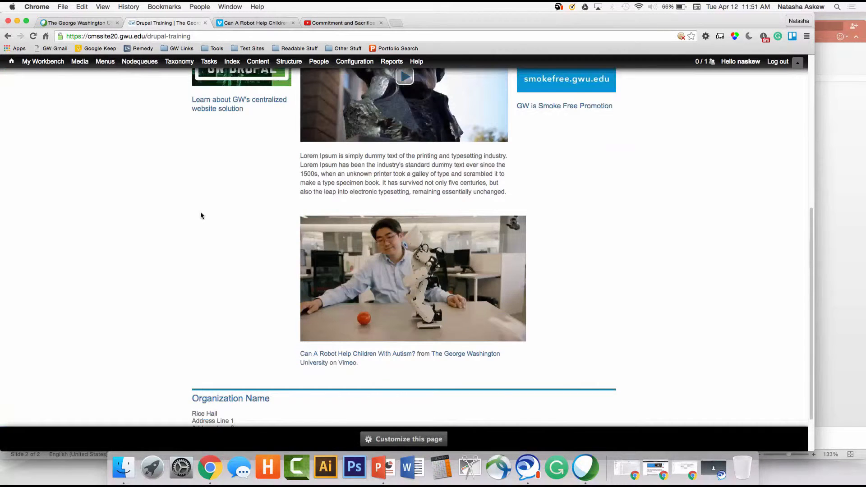
scroll(201, 216, up, 10)
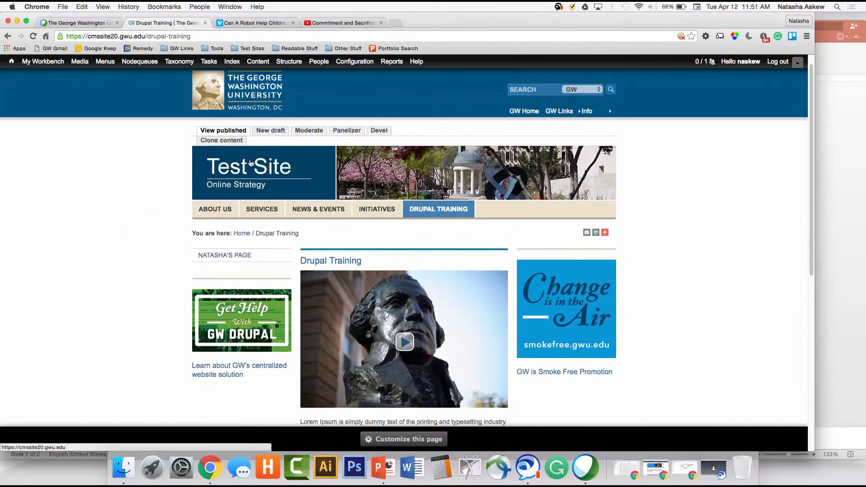
click(271, 130)
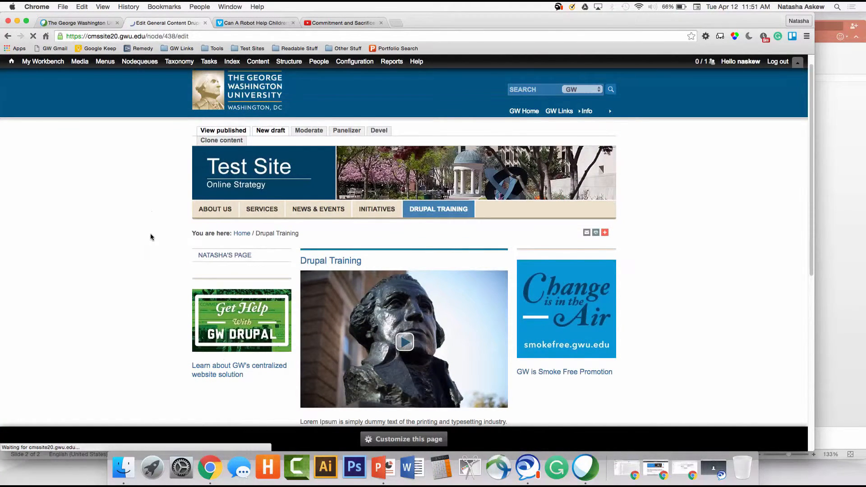
scroll(226, 280, down, 3)
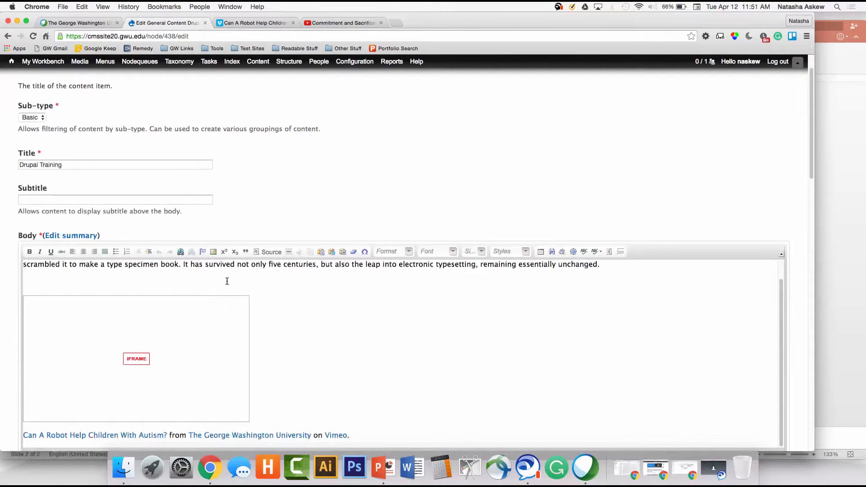
- Show the body's HTML source and paste the YouTube embed code on a new line below the existing markup
click(271, 249)
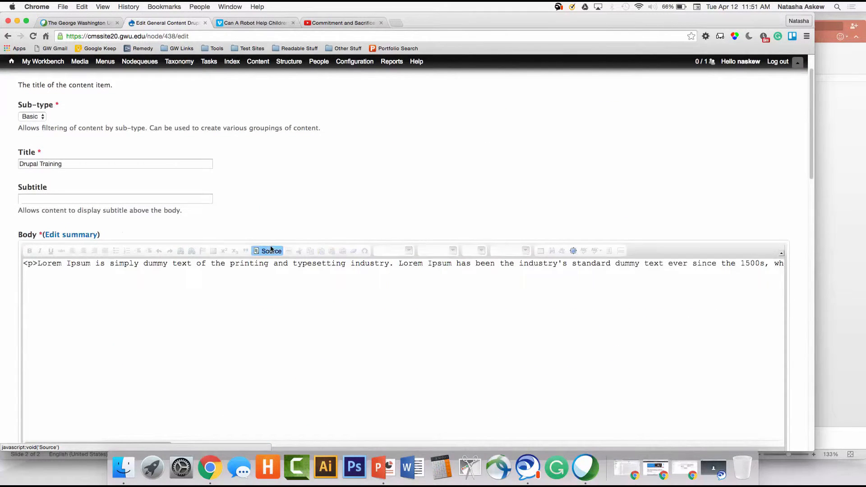
click(282, 264)
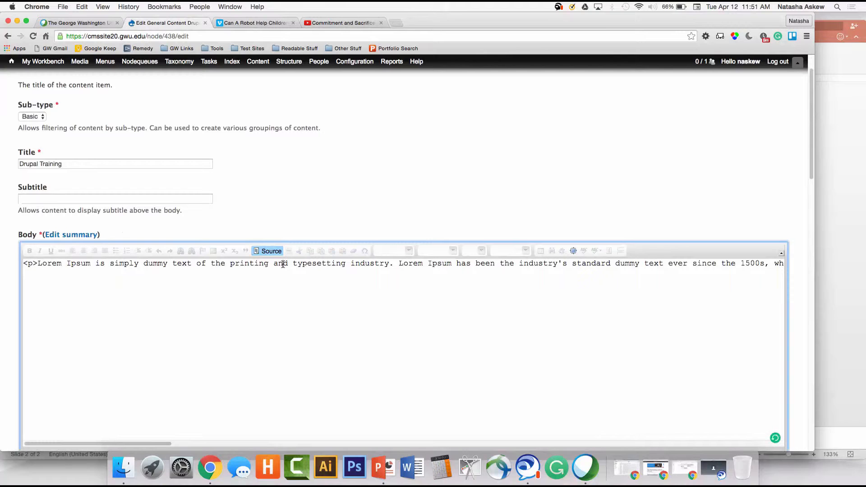
scroll(334, 273, right, 10)
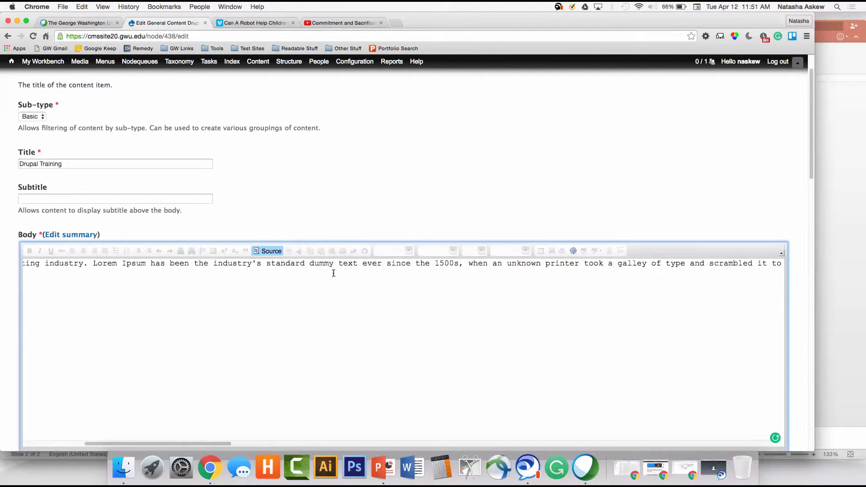
scroll(334, 273, right, 20)
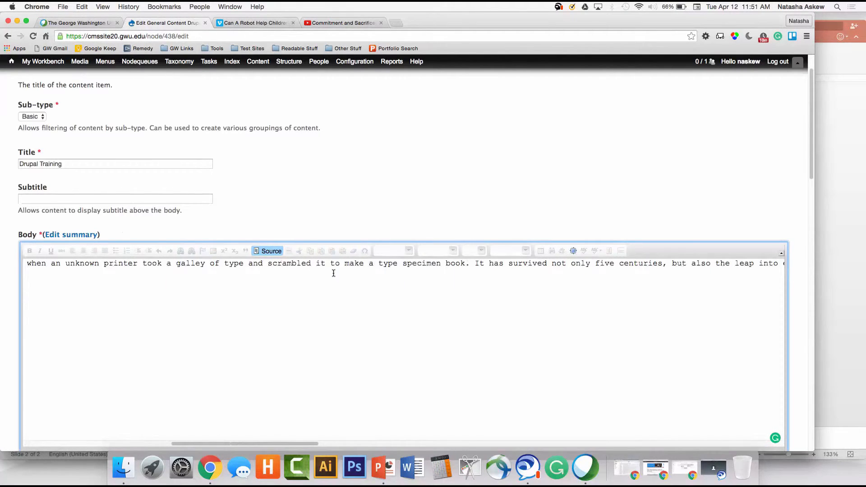
click(333, 274)
key(Return)
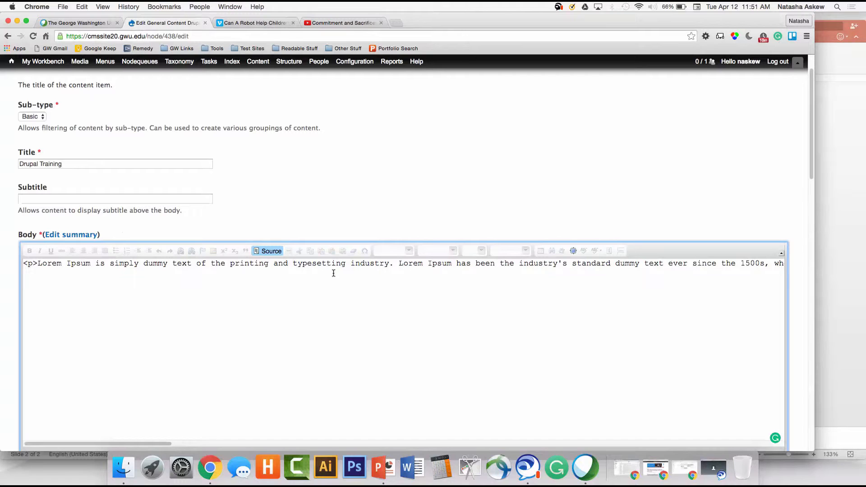
key(super+v)
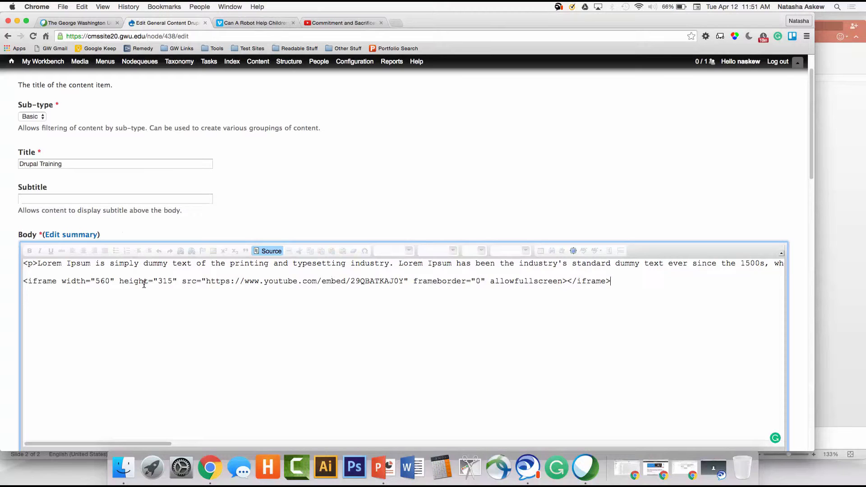
- Switch the body back to rich-text view and check the YouTube video's placeholder below the Vimeo link text
click(267, 251)
scroll(310, 326, down, 3)
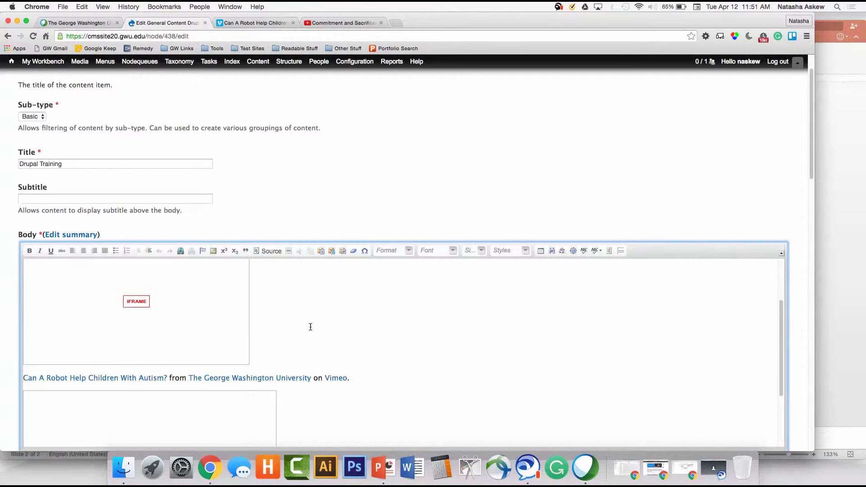
scroll(310, 326, down, 5)
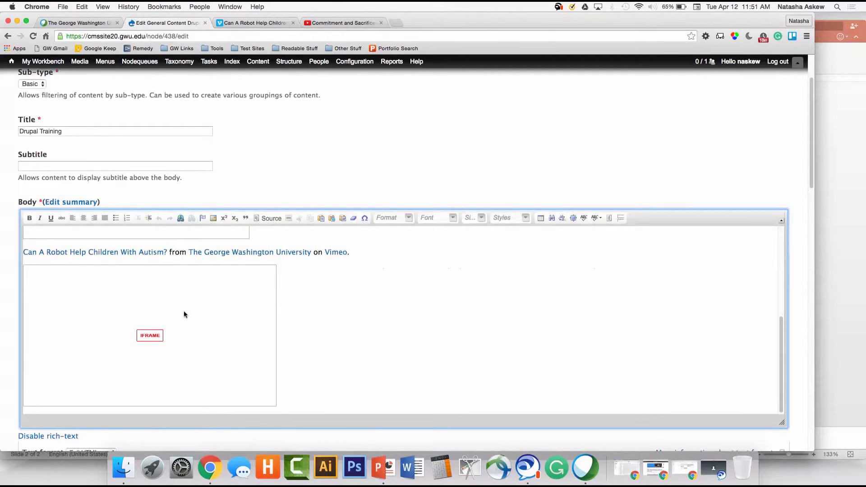
scroll(4, 295, down, 1)
- Change the moderation state of the draft with the YouTube video to Published and save it
scroll(5, 295, down, 5)
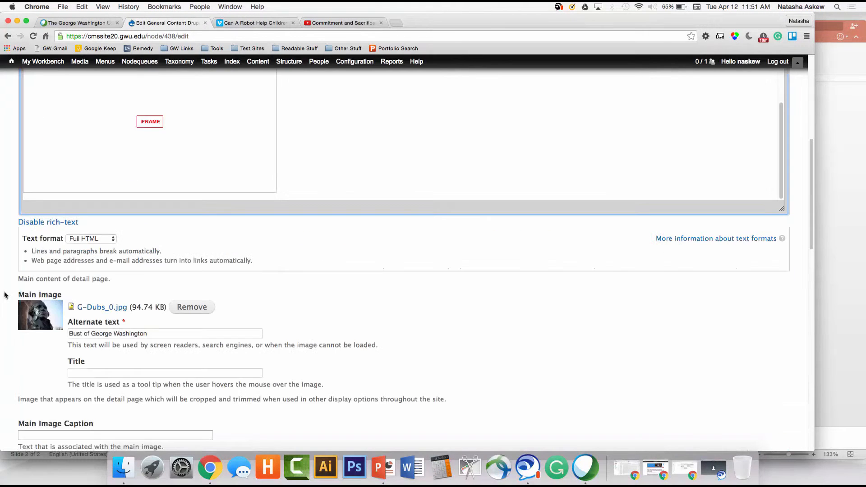
scroll(4, 295, down, 5)
scroll(5, 296, down, 8)
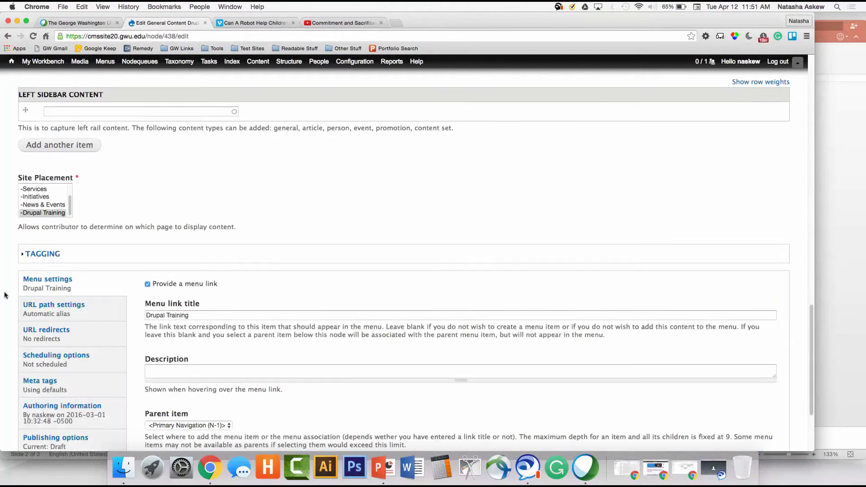
scroll(5, 295, down, 3)
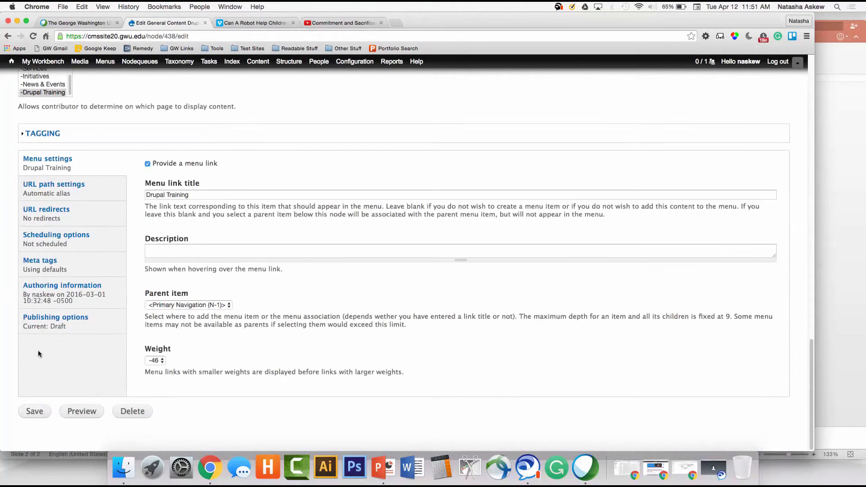
click(81, 332)
click(178, 361)
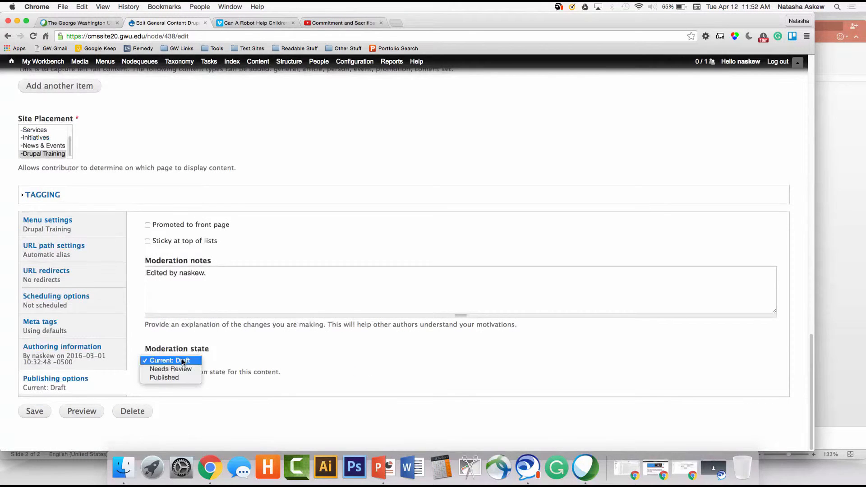
click(177, 377)
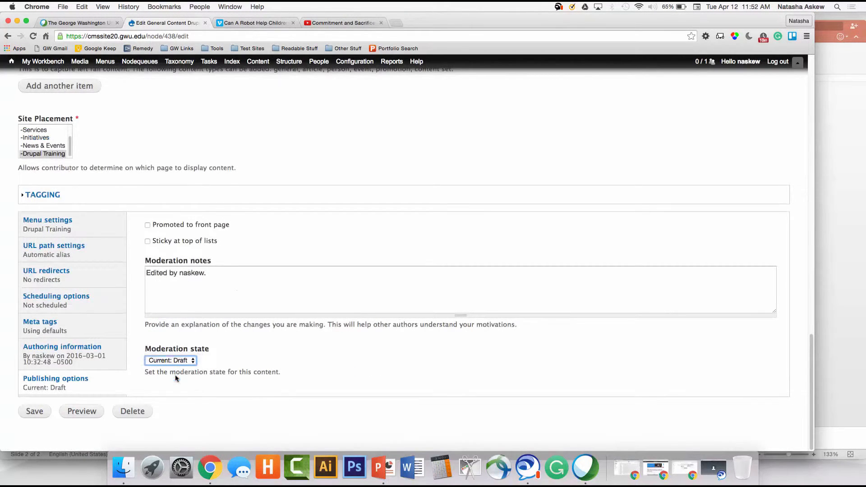
click(35, 413)
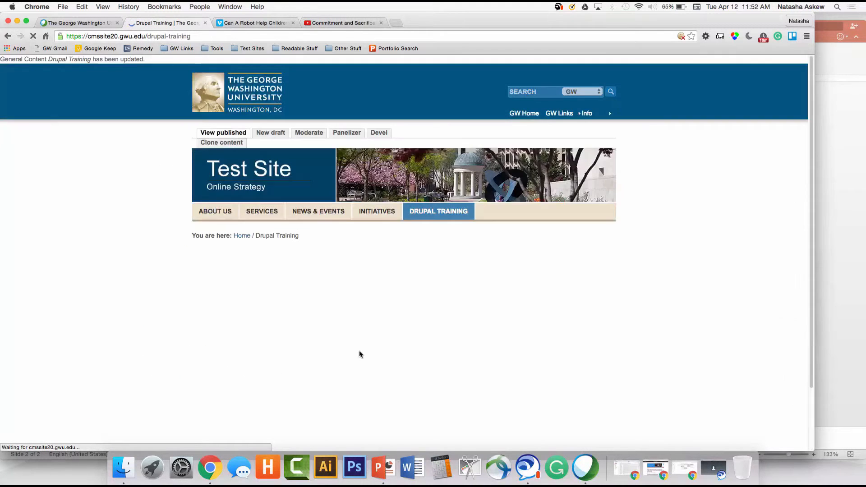
- Play the embedded YouTube video on the published page, pause it, and review the page's other videos
scroll(681, 293, down, 10)
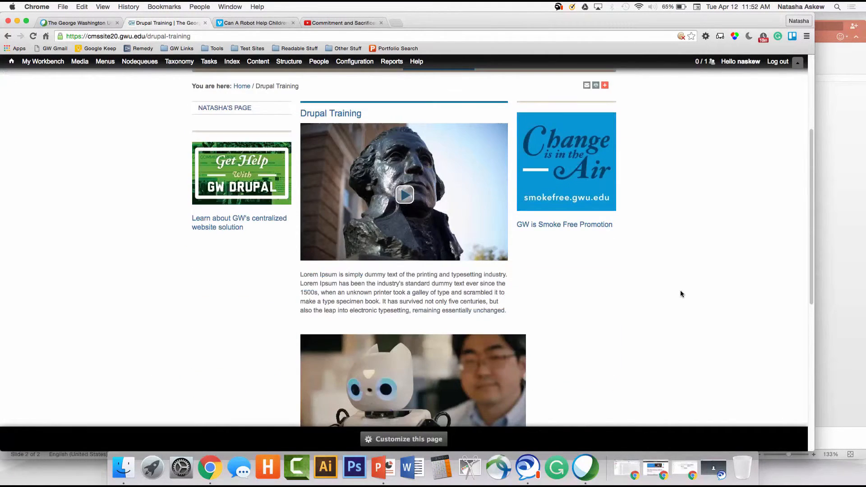
scroll(681, 293, down, 2)
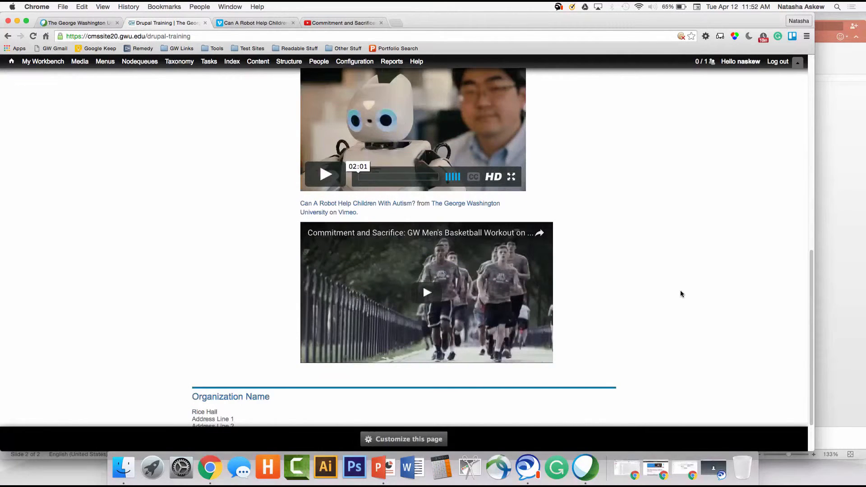
click(429, 294)
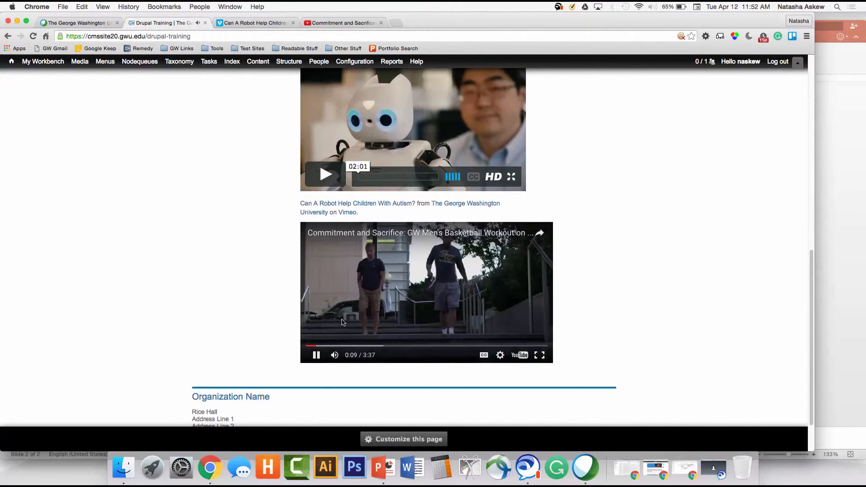
click(316, 355)
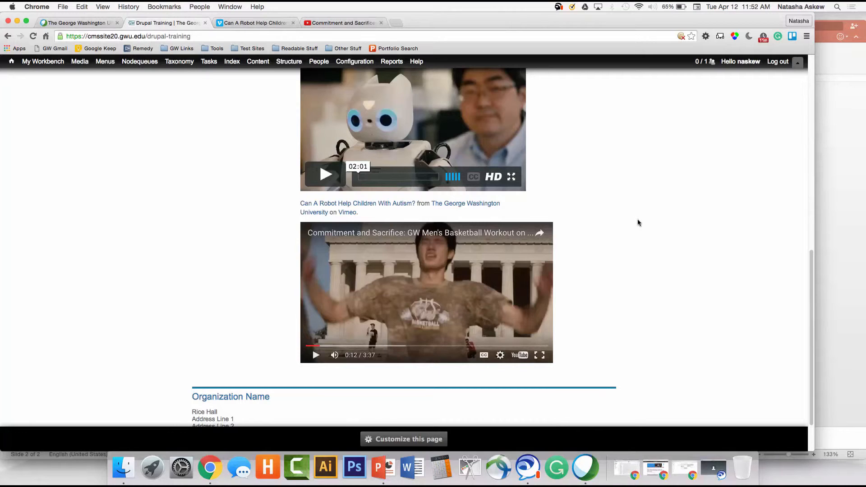
scroll(638, 220, up, 1)
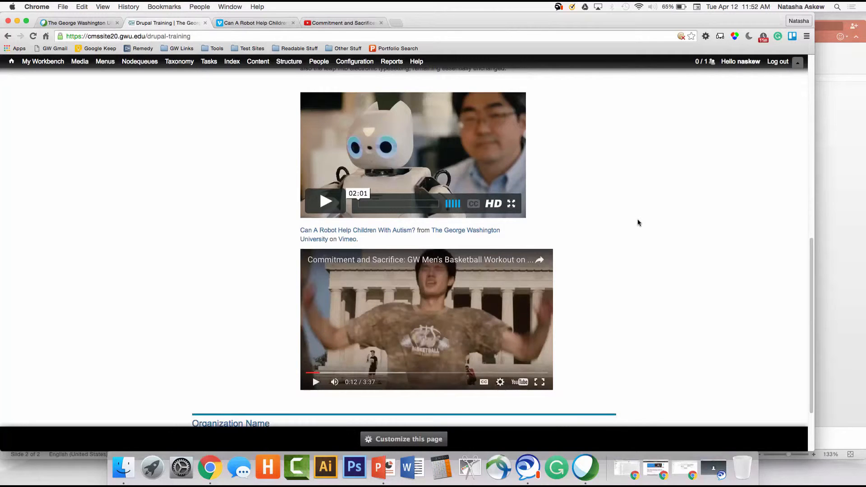
scroll(637, 218, up, 8)
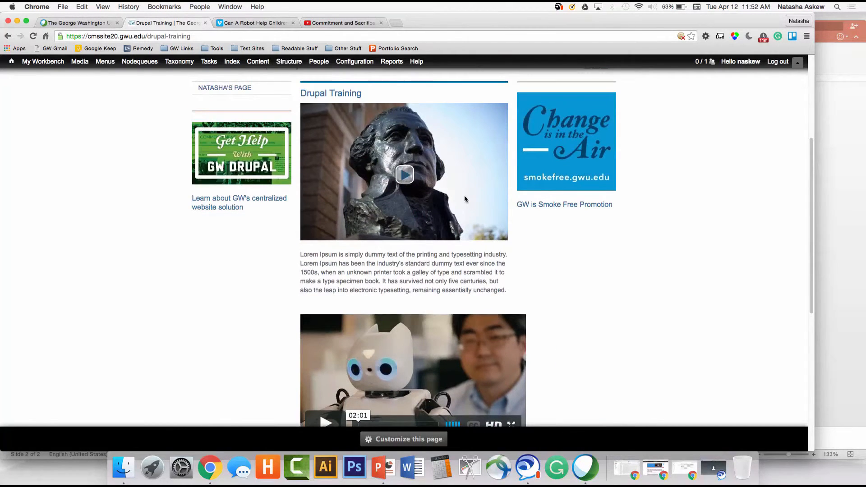